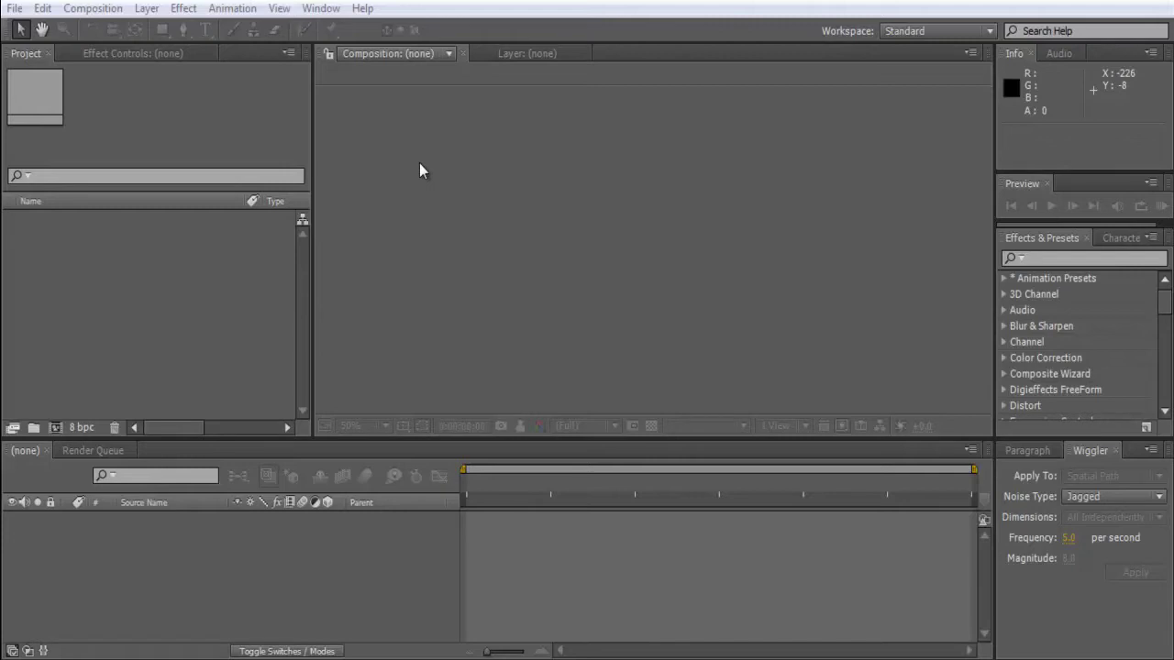
- Create Comp 1 from the HDV/HDTV 720 29.97 preset at 1280×720, ten minutes long
{"action": "left_click", "coordinate": [77, 19]}
{"action": "left_click", "coordinate": [106, 26]}
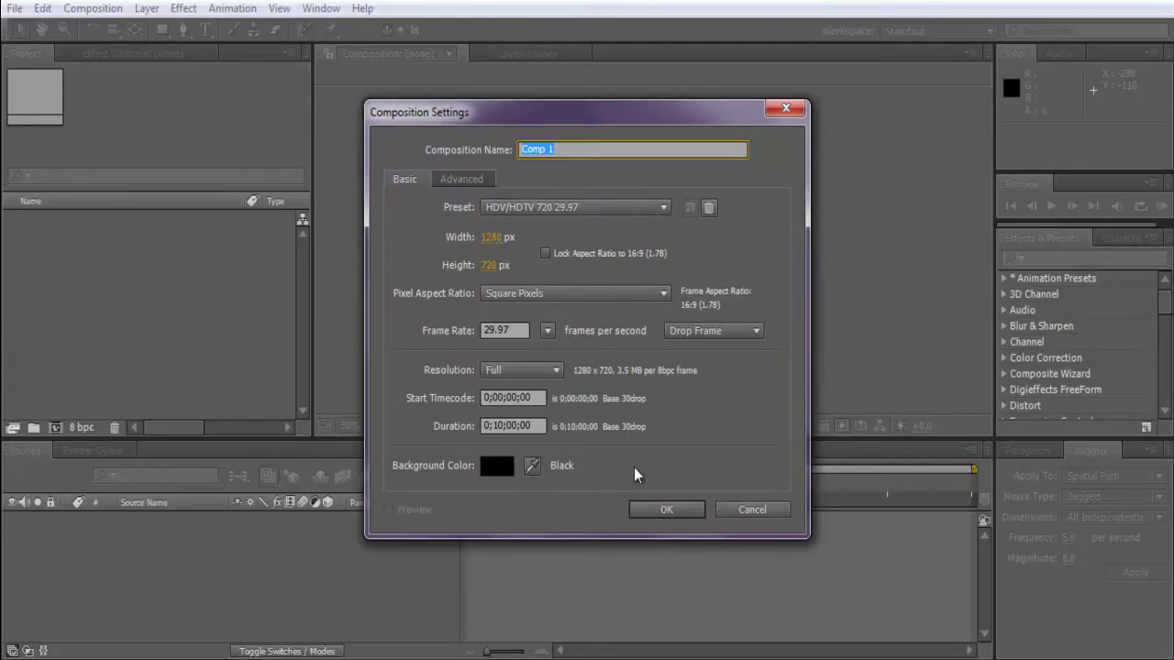
{"action": "left_click", "coordinate": [647, 508]}
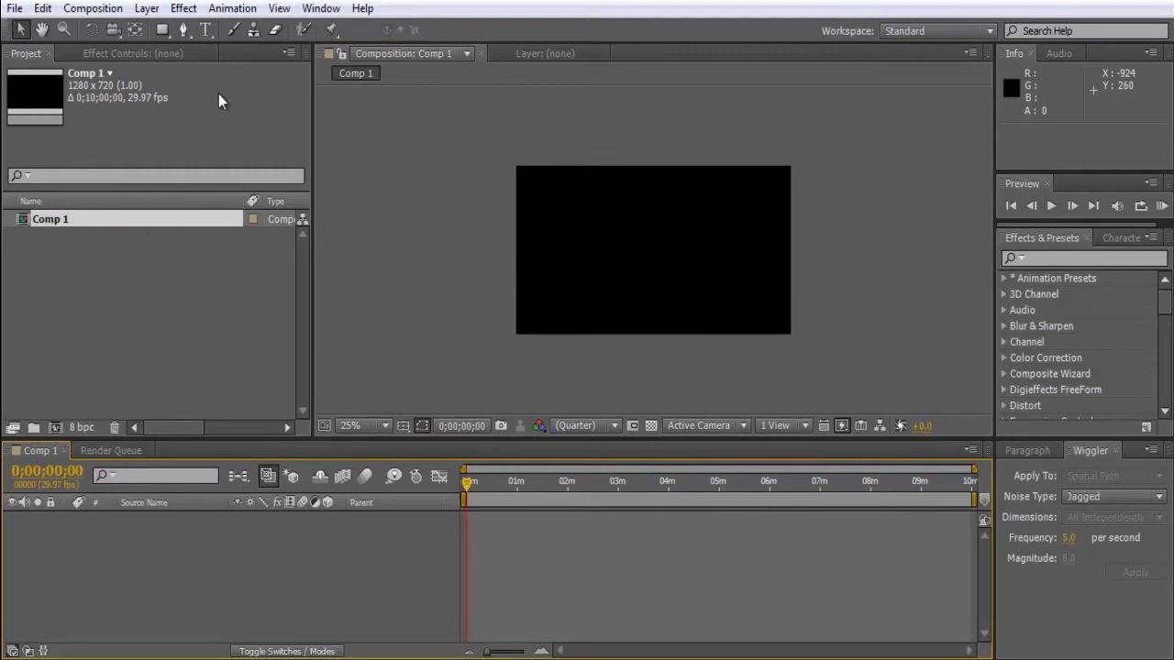
- Import the Comp 1.avi footage from the Cinematics folder
{"action": "left_click", "coordinate": [15, 9]}
{"action": "mouse_move", "coordinate": [162, 240]}
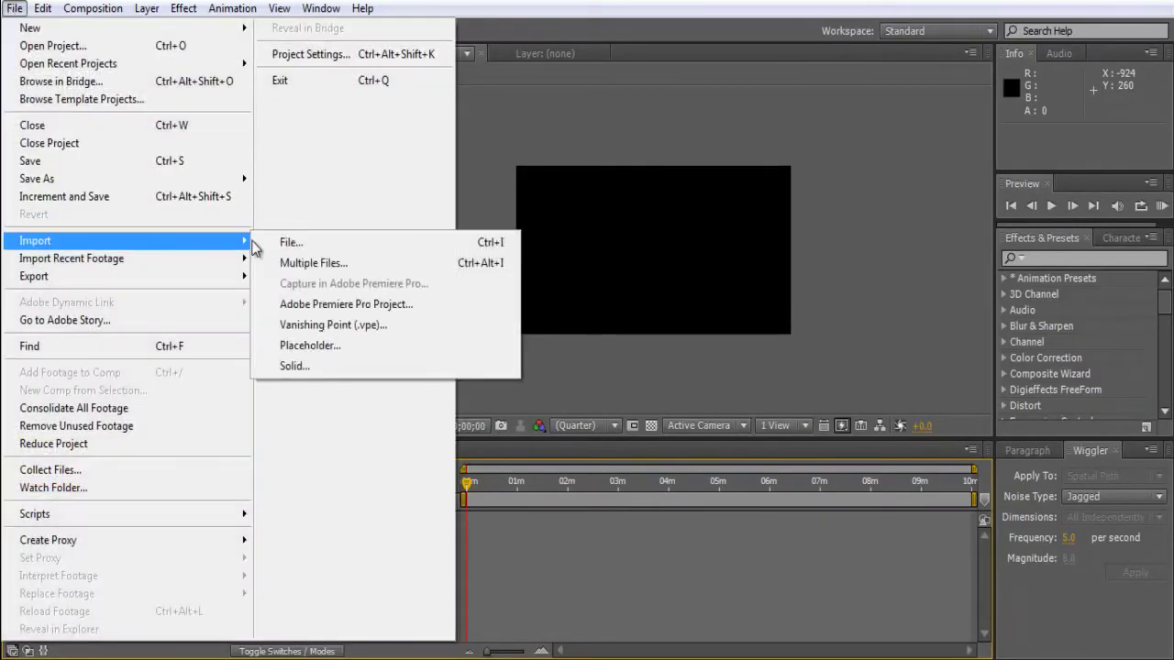
{"action": "left_click", "coordinate": [283, 242]}
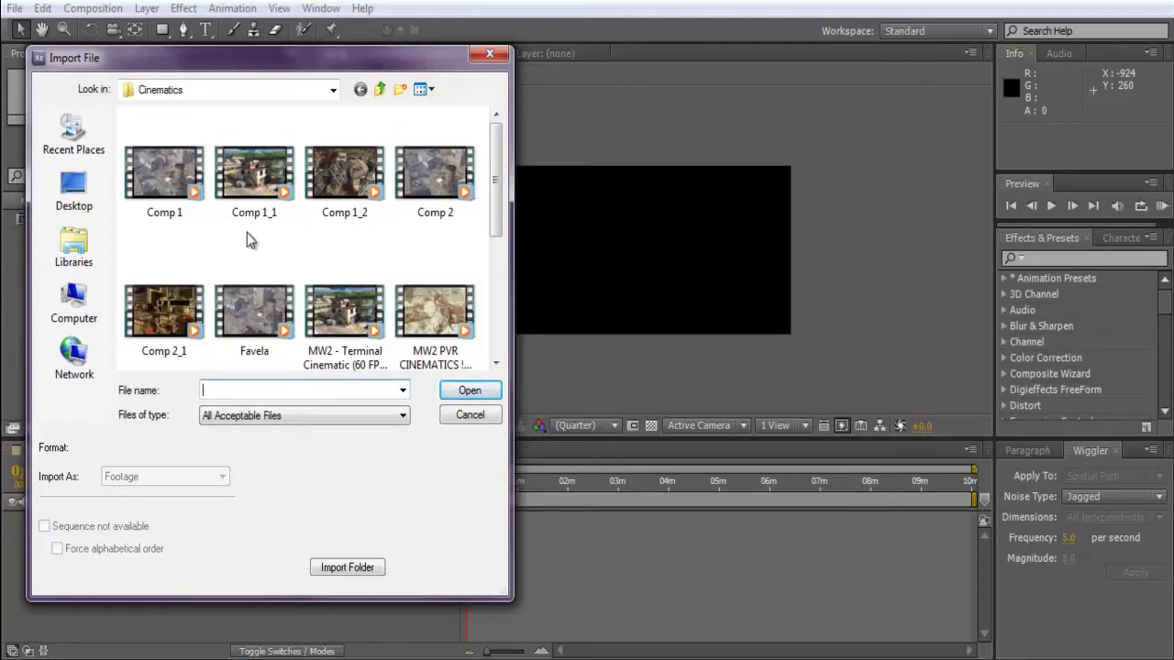
{"action": "double_click", "coordinate": [163, 190]}
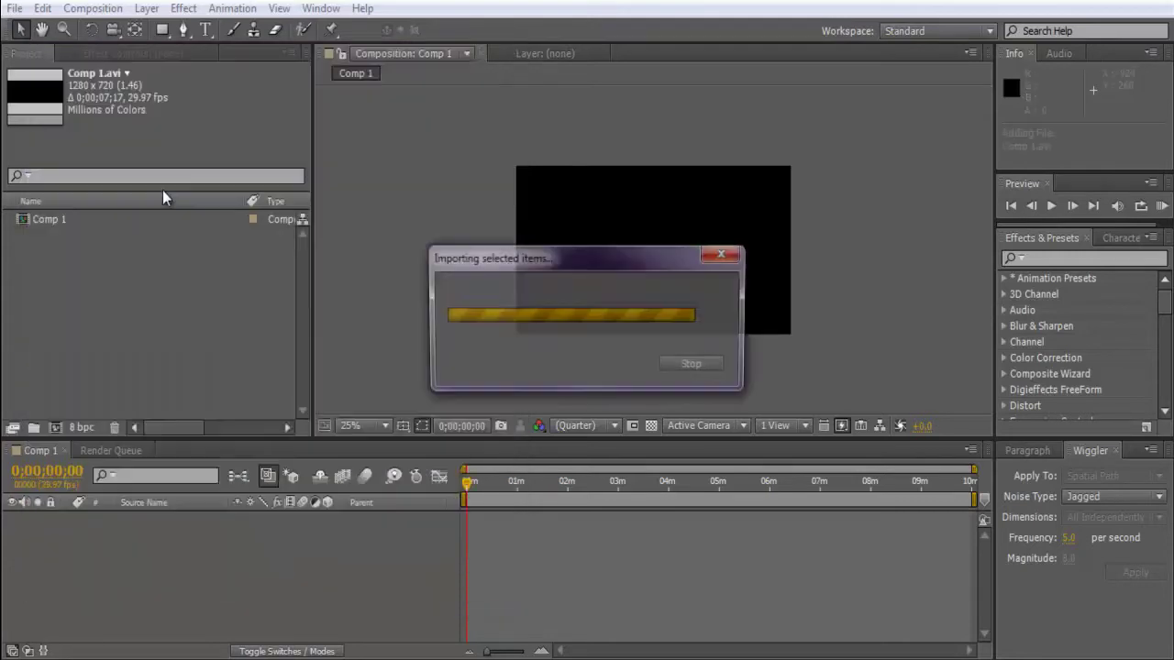
- Place Comp 1.avi as layer 1 in Comp 1 and zoom the time ruler to its length
{"action": "left_click_drag", "start_coordinate": [119, 246], "coordinate": [123, 559]}
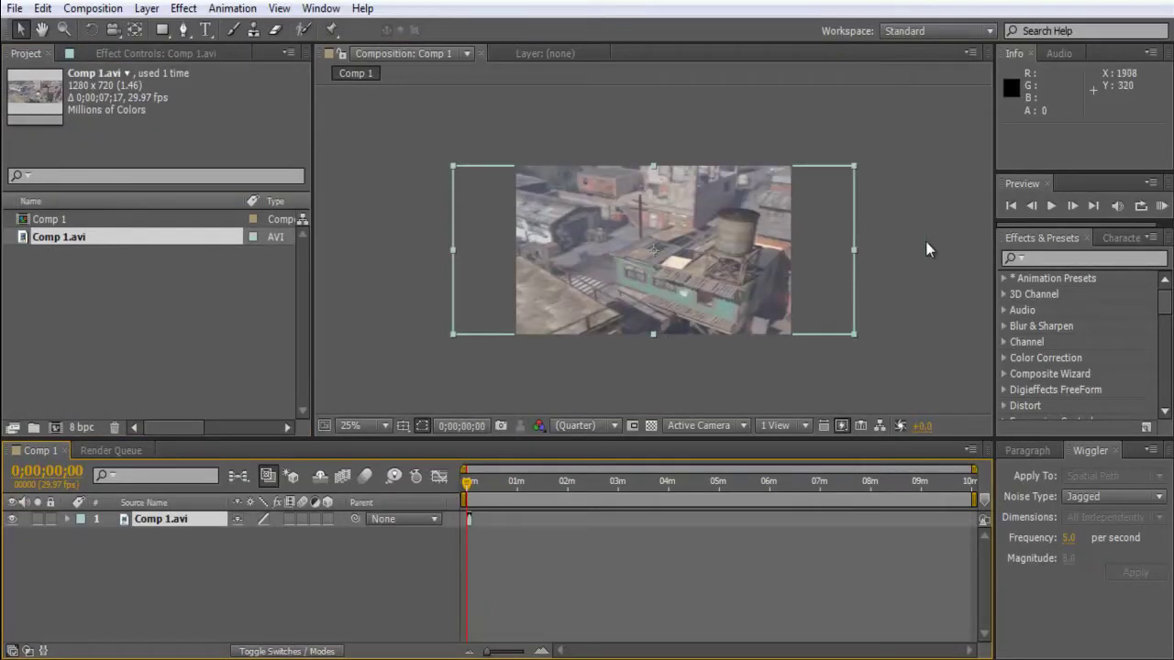
{"action": "left_click_drag", "start_coordinate": [487, 653], "coordinate": [525, 653]}
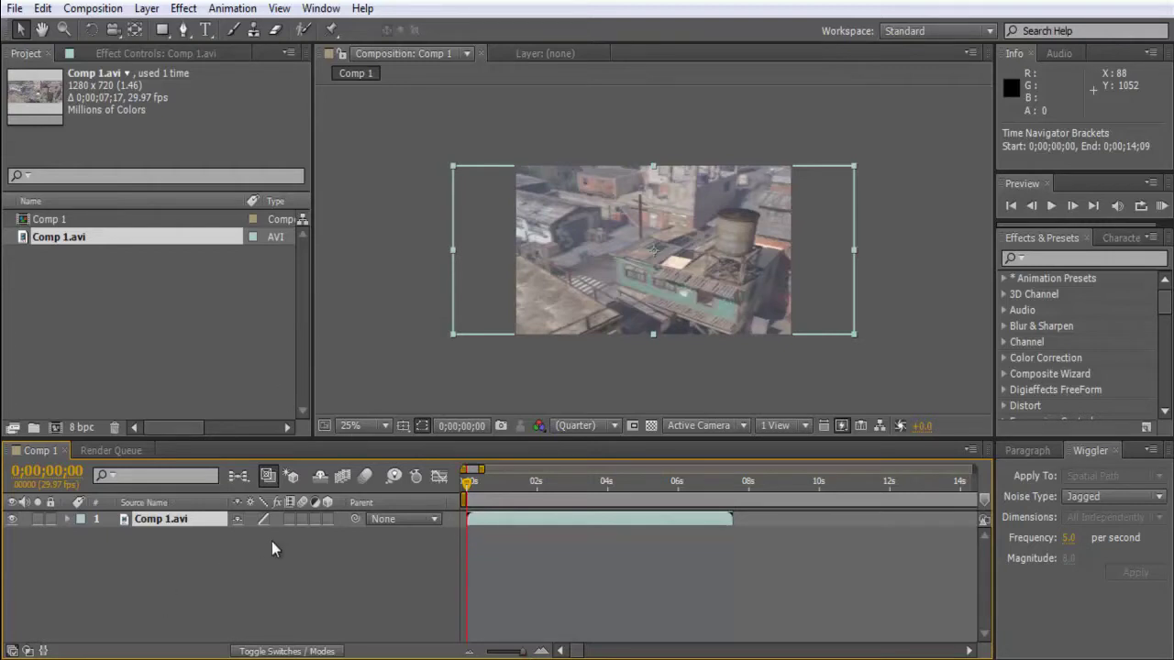
{"action": "left_click", "coordinate": [217, 538]}
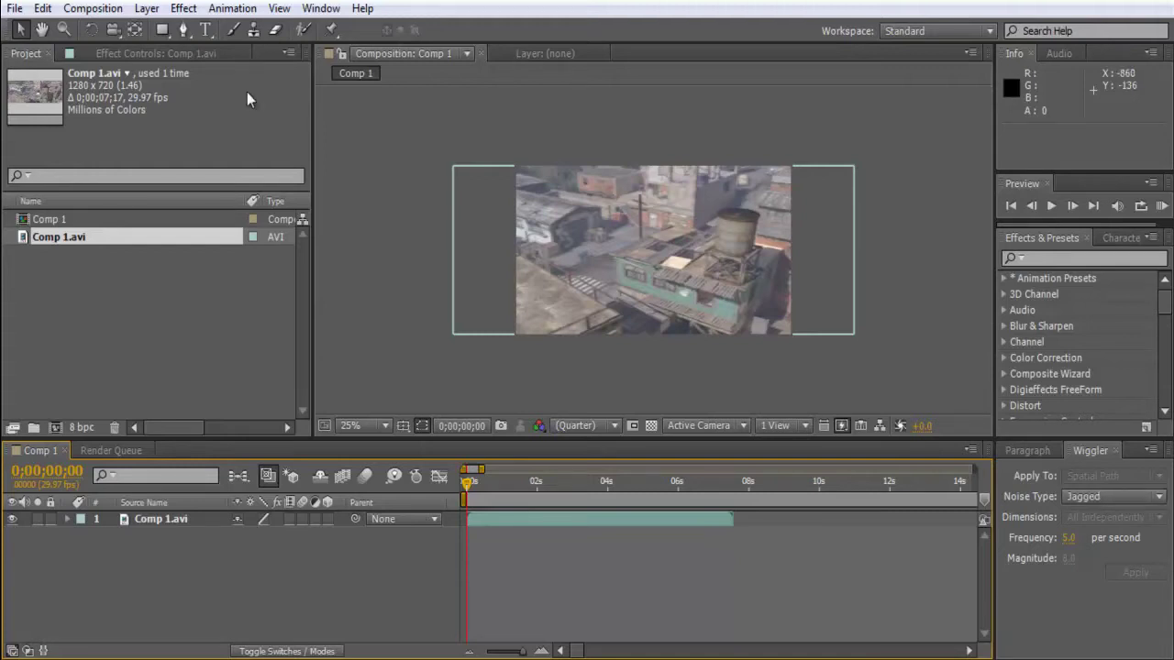
- Close and reopen the Wiggler panel from the Window menu so Noise Type reads Smooth
{"action": "left_click", "coordinate": [321, 8]}
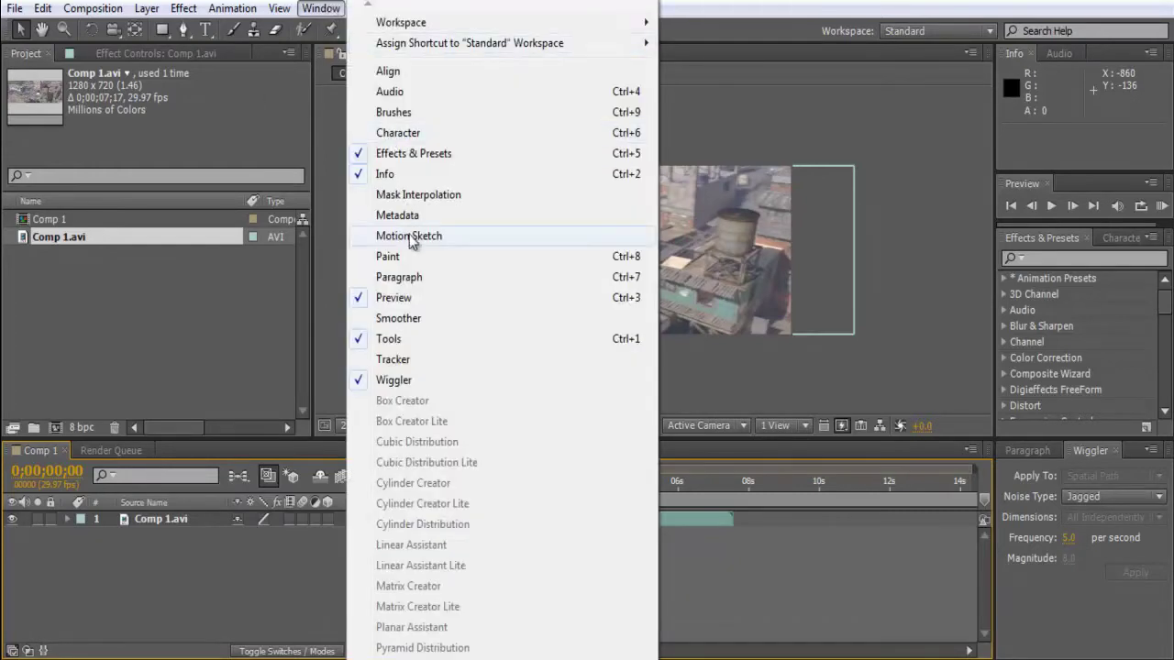
{"action": "left_click", "coordinate": [357, 386]}
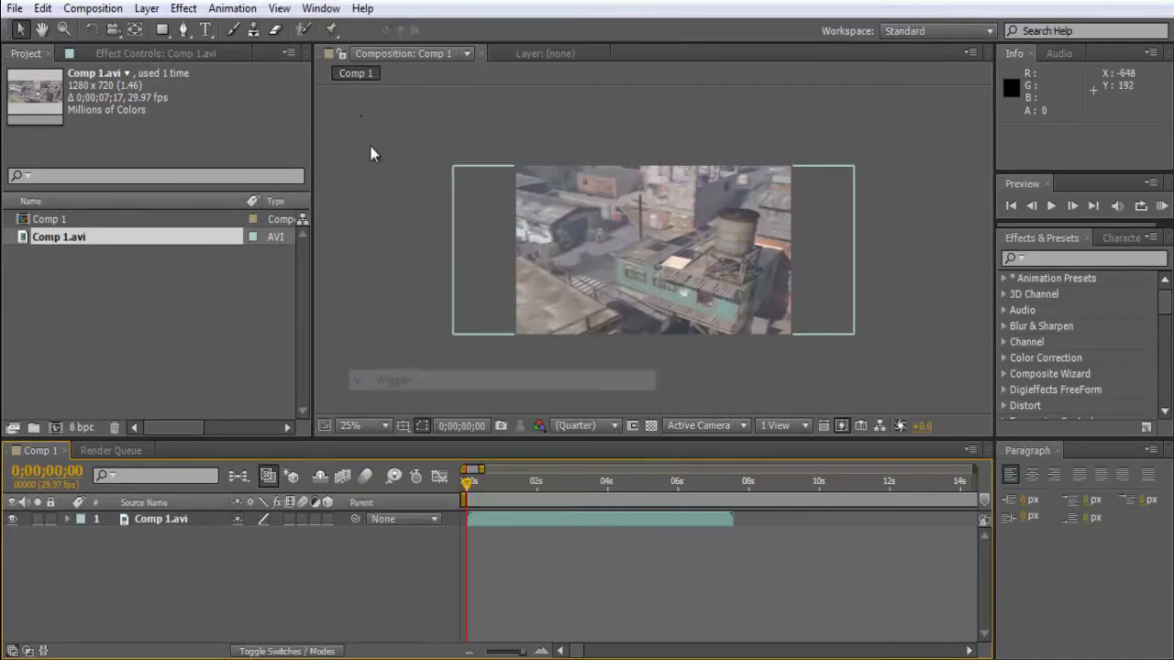
{"action": "left_click", "coordinate": [321, 13]}
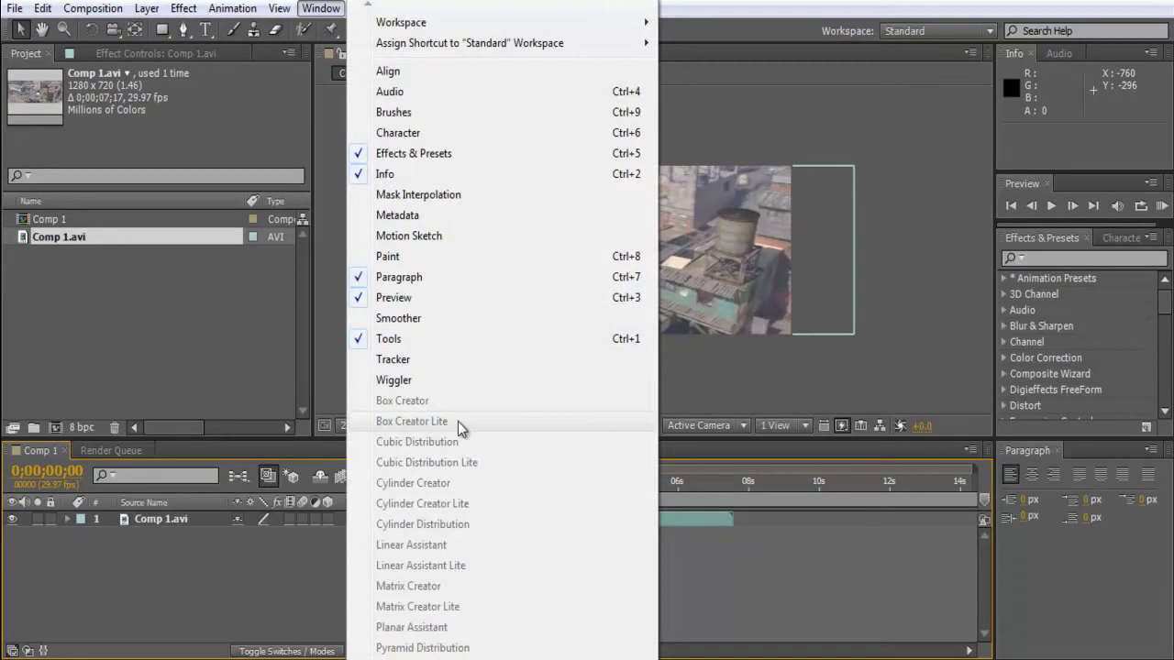
{"action": "left_click", "coordinate": [414, 382]}
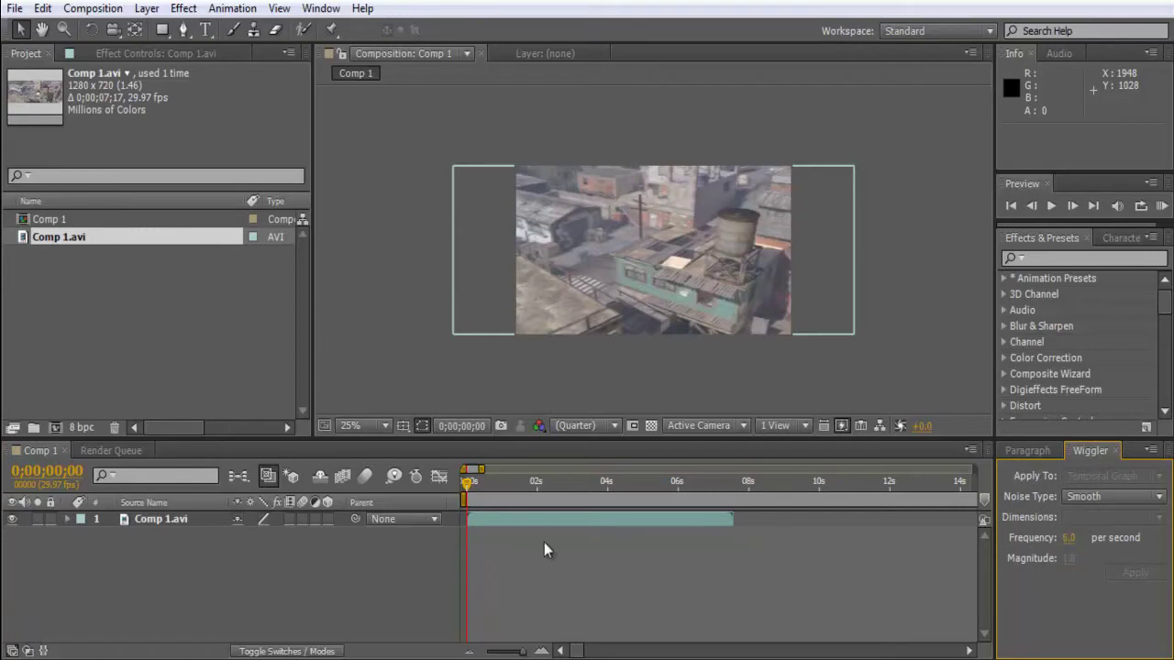
- Show the layer's Position property and set its first keyframe at 0s
{"action": "left_click", "coordinate": [359, 554]}
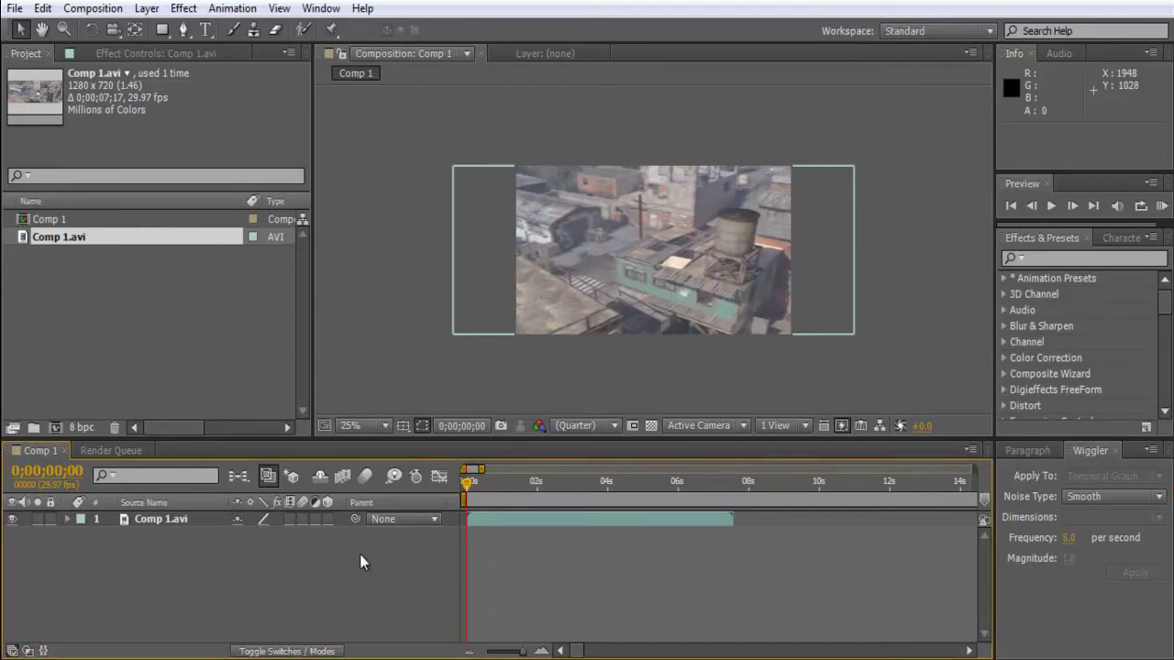
{"action": "key", "text": "p"}
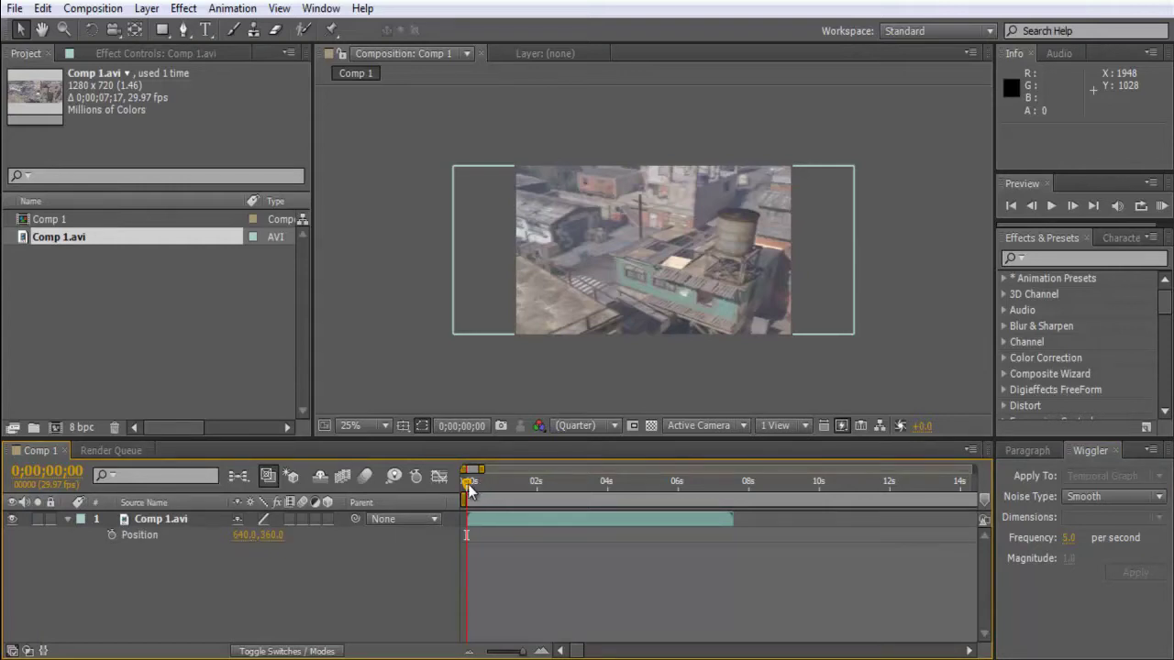
{"action": "mouse_move", "coordinate": [467, 485]}
{"action": "left_mouse_down"}
{"action": "mouse_move", "coordinate": [484, 484]}
{"action": "mouse_move", "coordinate": [461, 491]}
{"action": "left_mouse_up"}
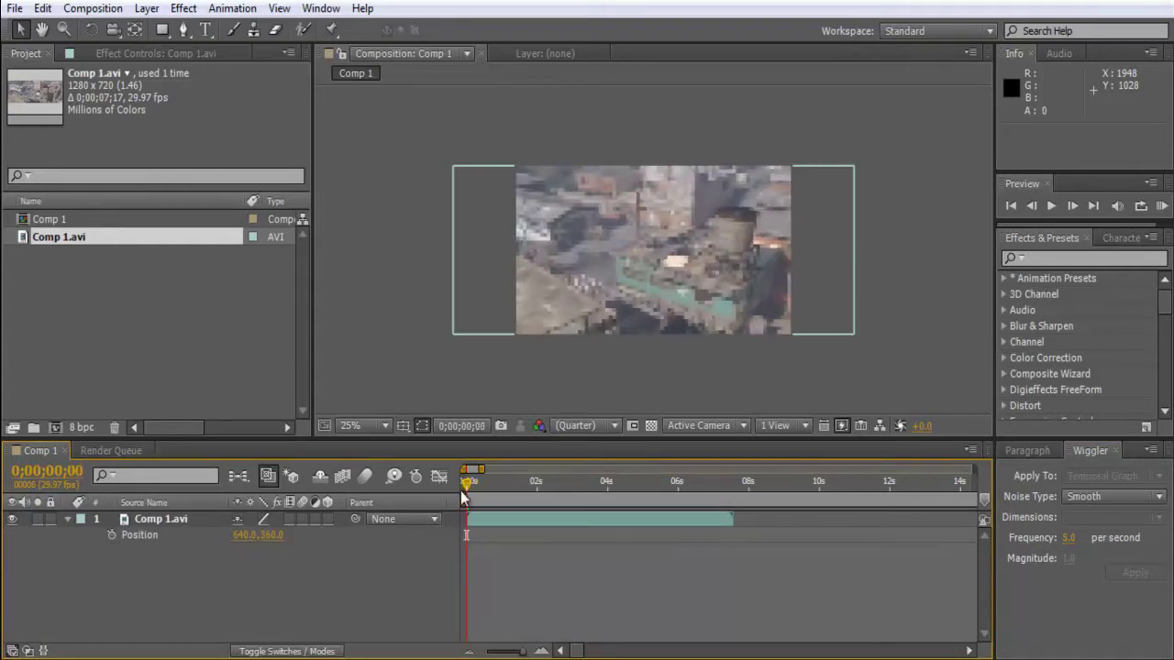
{"action": "left_click", "coordinate": [111, 536]}
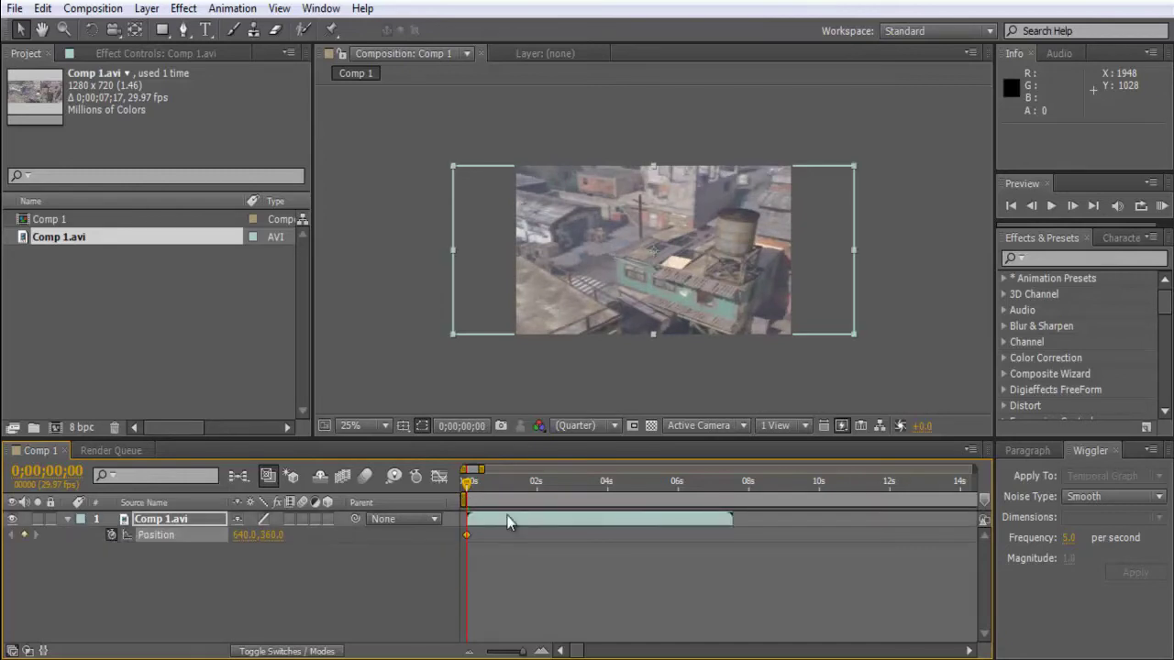
- Move to the clip's last frame, 0;00;06;28, and add a second Position keyframe
{"action": "left_click_drag", "start_coordinate": [468, 481], "coordinate": [693, 498]}
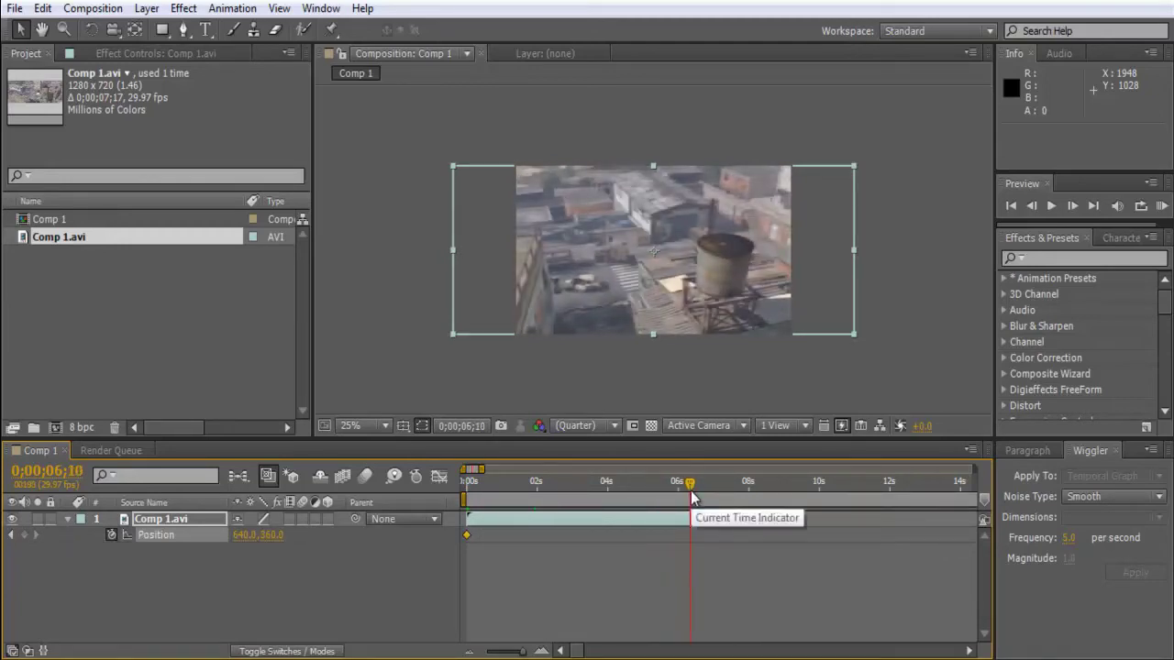
{"action": "left_click_drag", "start_coordinate": [690, 483], "coordinate": [712, 494]}
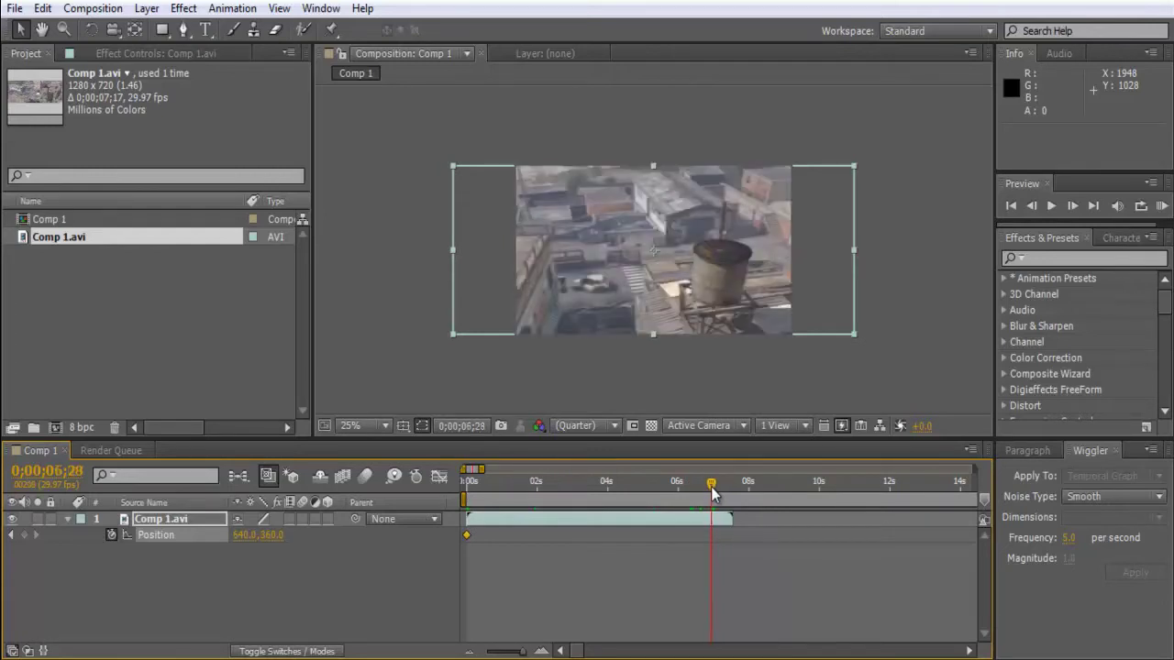
{"action": "left_click", "coordinate": [1071, 206]}
{"action": "left_click", "coordinate": [1032, 206]}
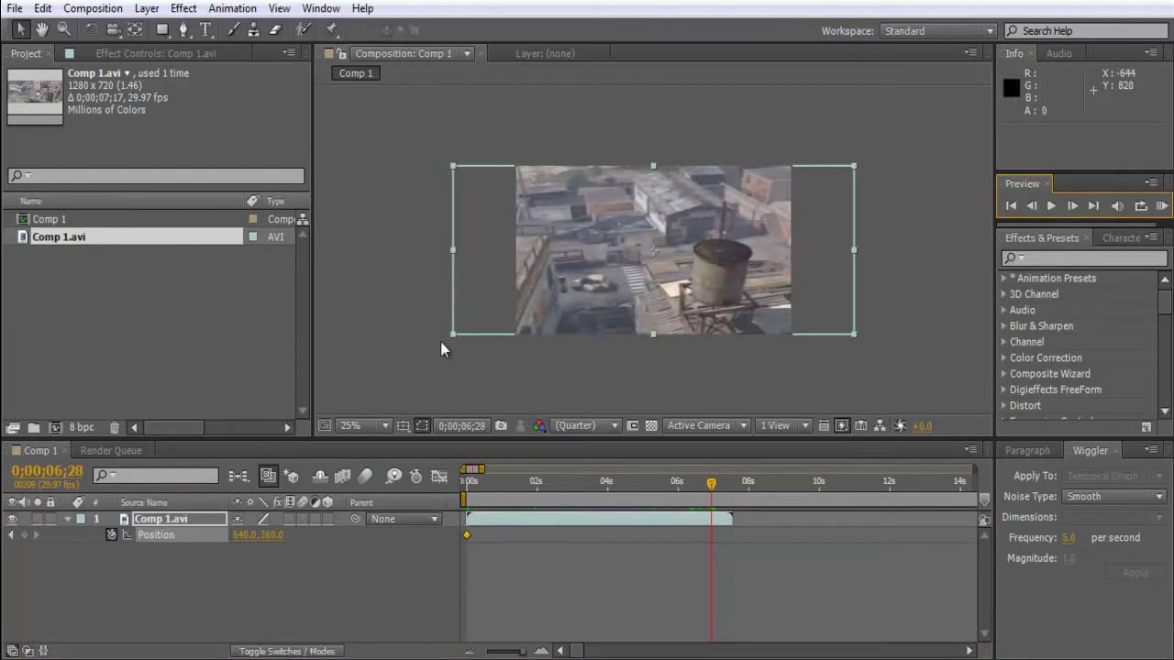
{"action": "left_click", "coordinate": [24, 536]}
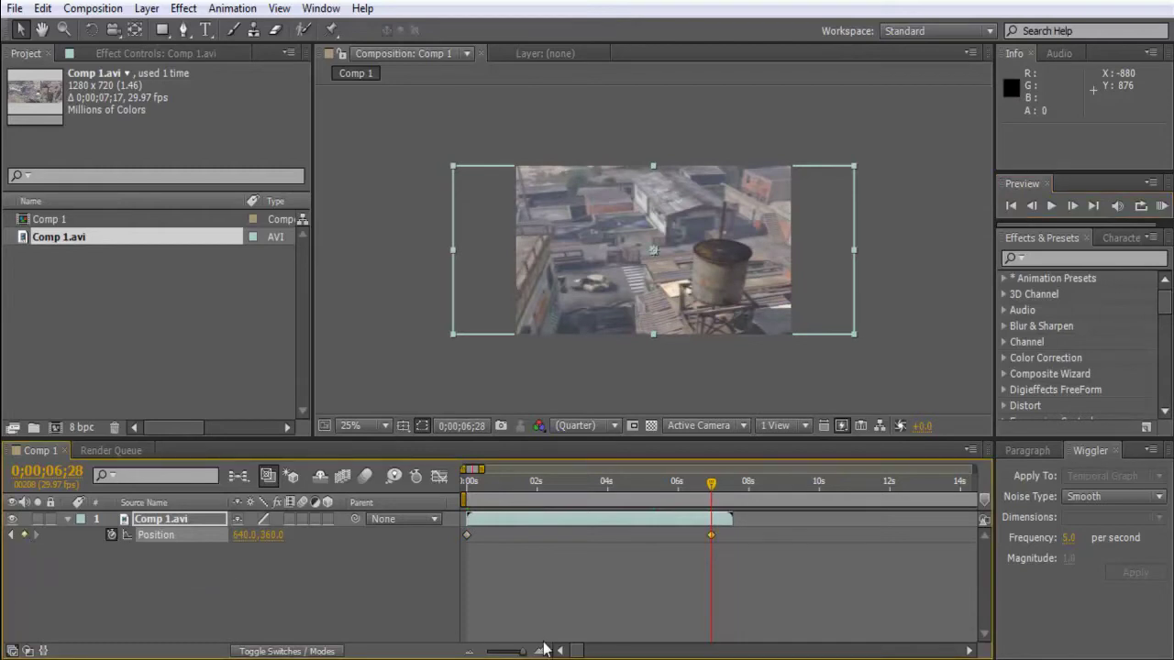
- Select both Position keyframes and set the Wiggler to Spatial Path with Jagged noise
{"action": "left_click_drag", "start_coordinate": [724, 552], "coordinate": [464, 562]}
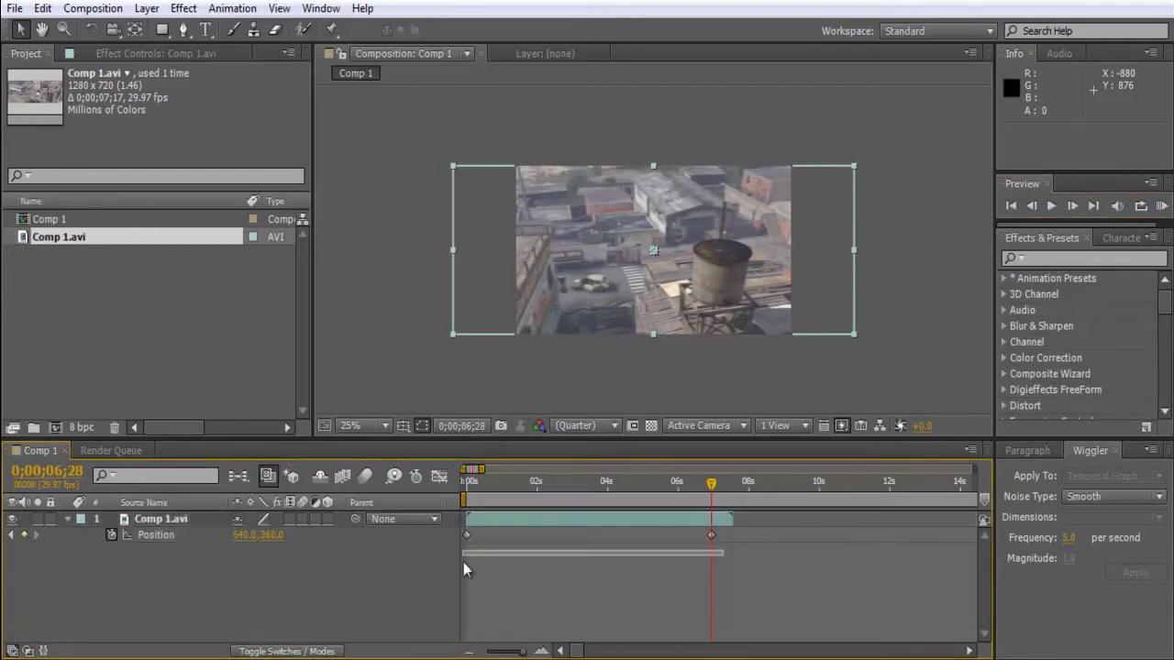
{"action": "left_click", "coordinate": [712, 536]}
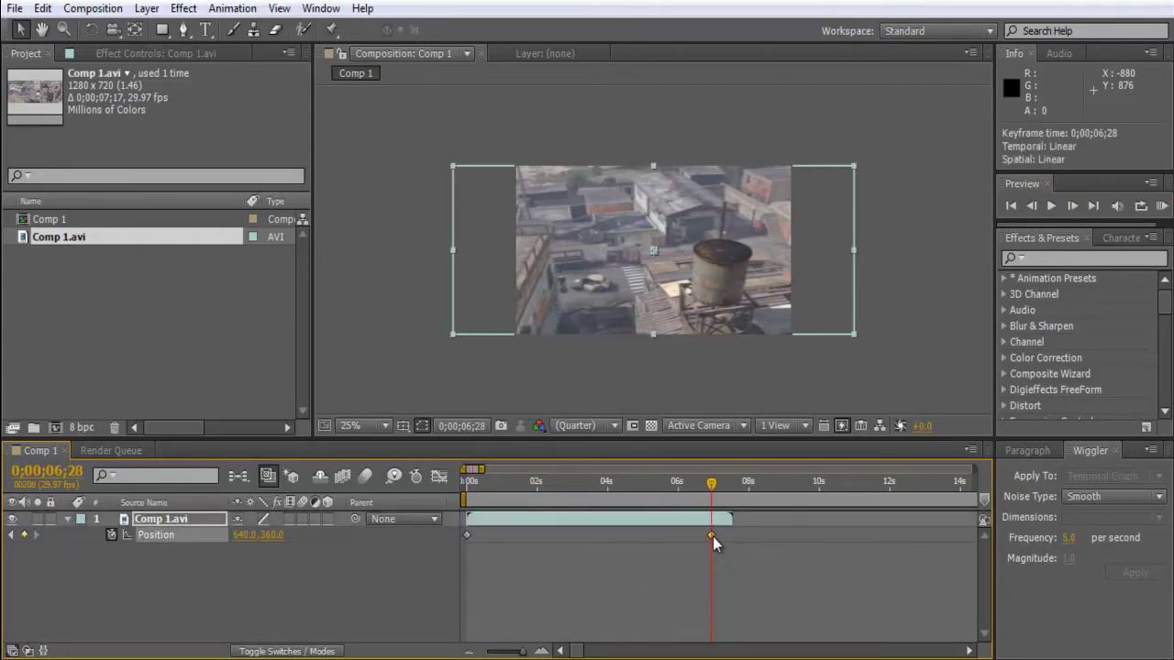
{"action": "left_click", "coordinate": [466, 534], "text": "shift"}
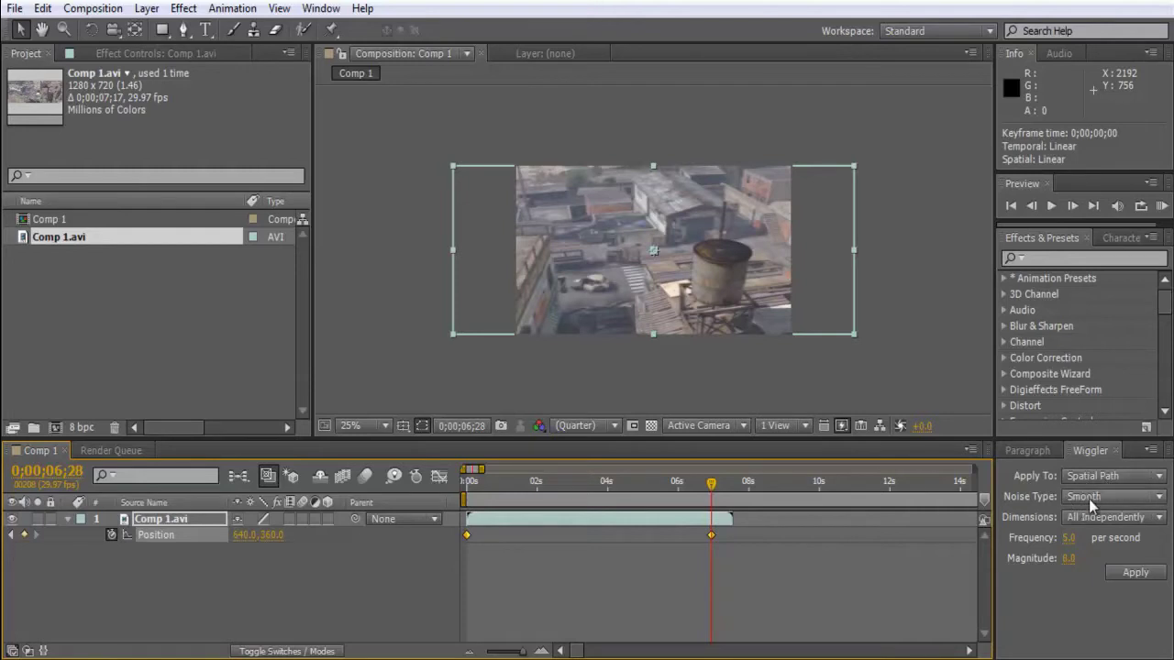
{"action": "left_click", "coordinate": [1158, 500]}
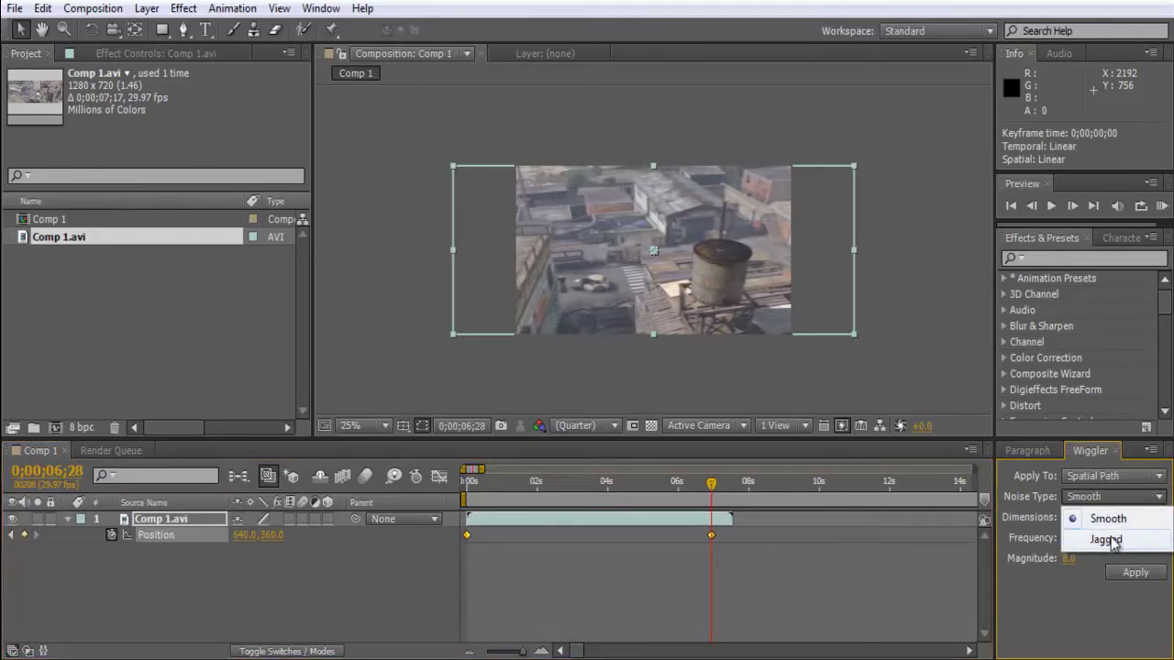
{"action": "left_click", "coordinate": [1112, 541]}
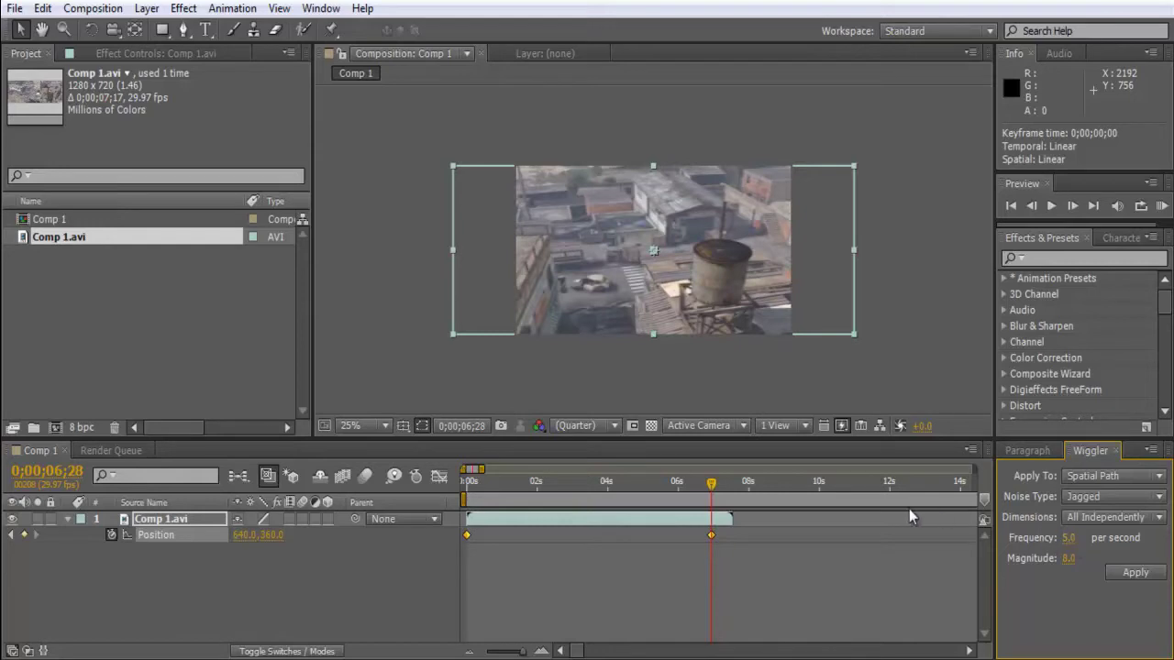
- From 0s, apply the jagged wiggle to Position and preview the shake at 100%, 50% and 25% zoom
{"action": "left_click_drag", "start_coordinate": [711, 482], "coordinate": [392, 486]}
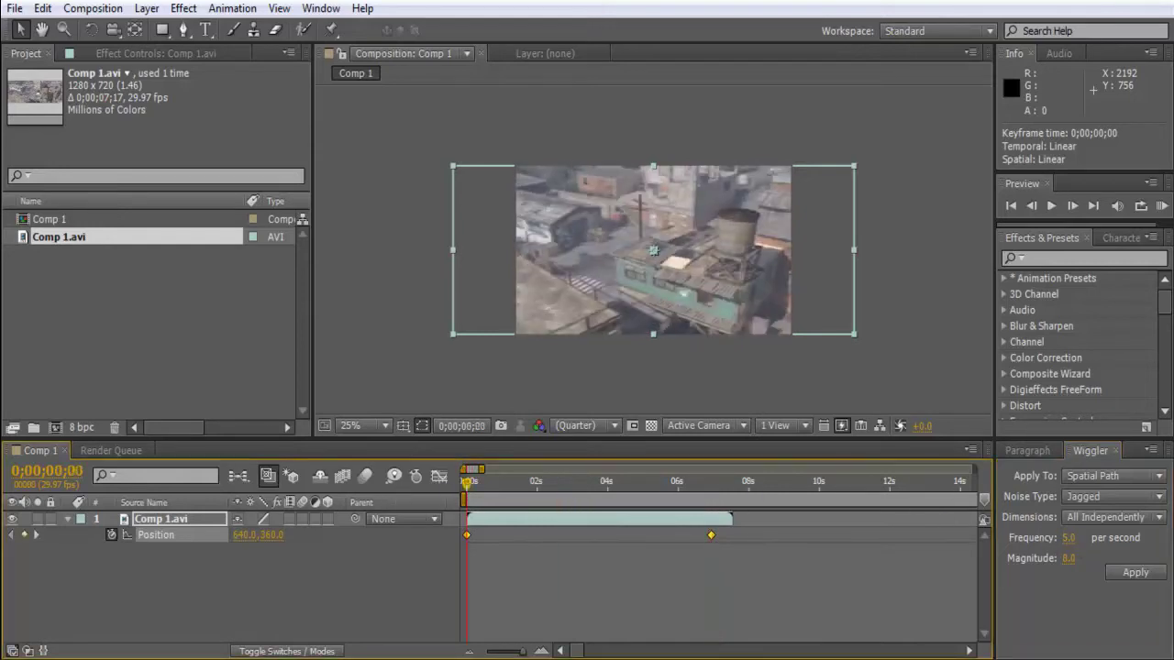
{"action": "left_click", "coordinate": [1135, 581]}
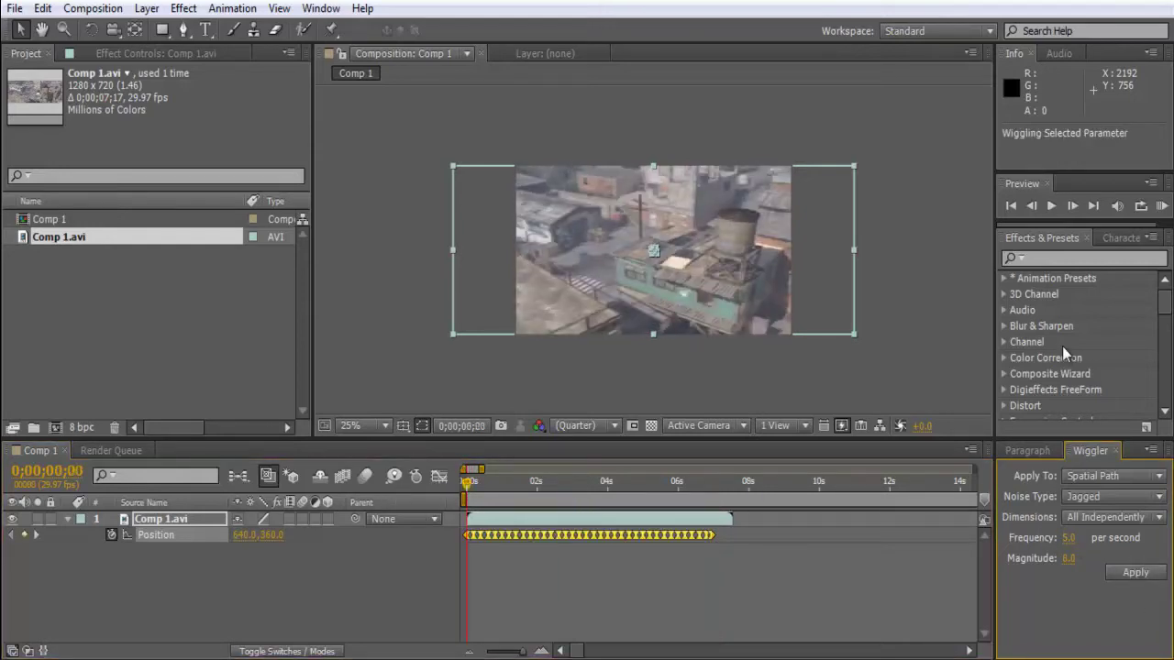
{"action": "left_click", "coordinate": [1052, 206]}
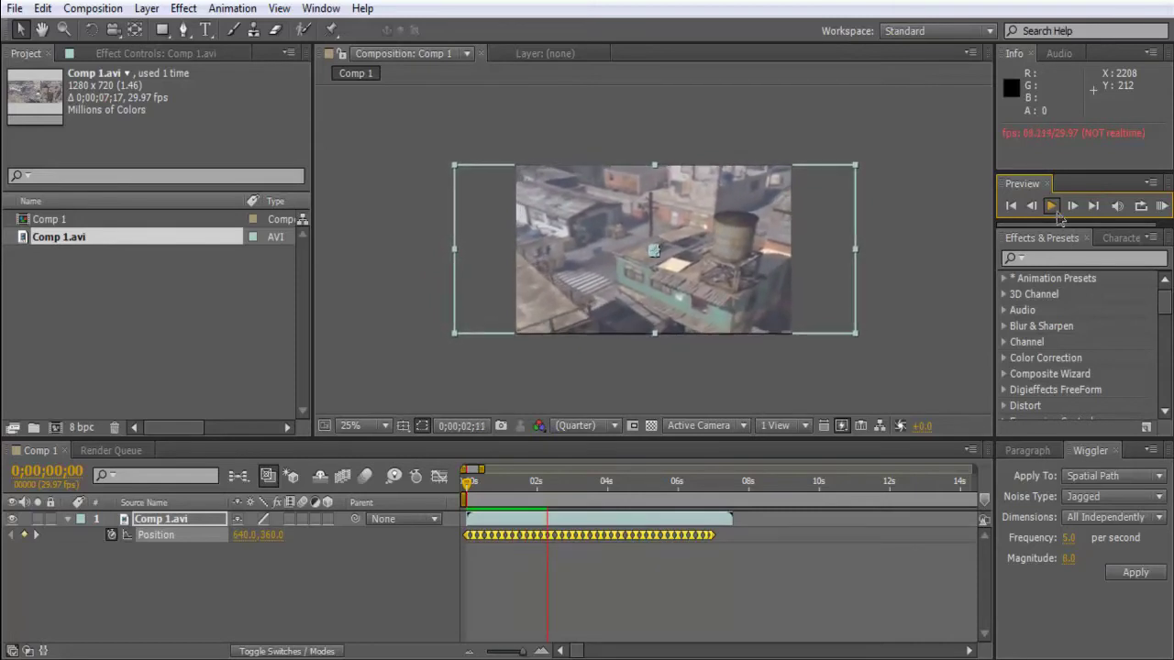
{"action": "key", "text": "slash"}
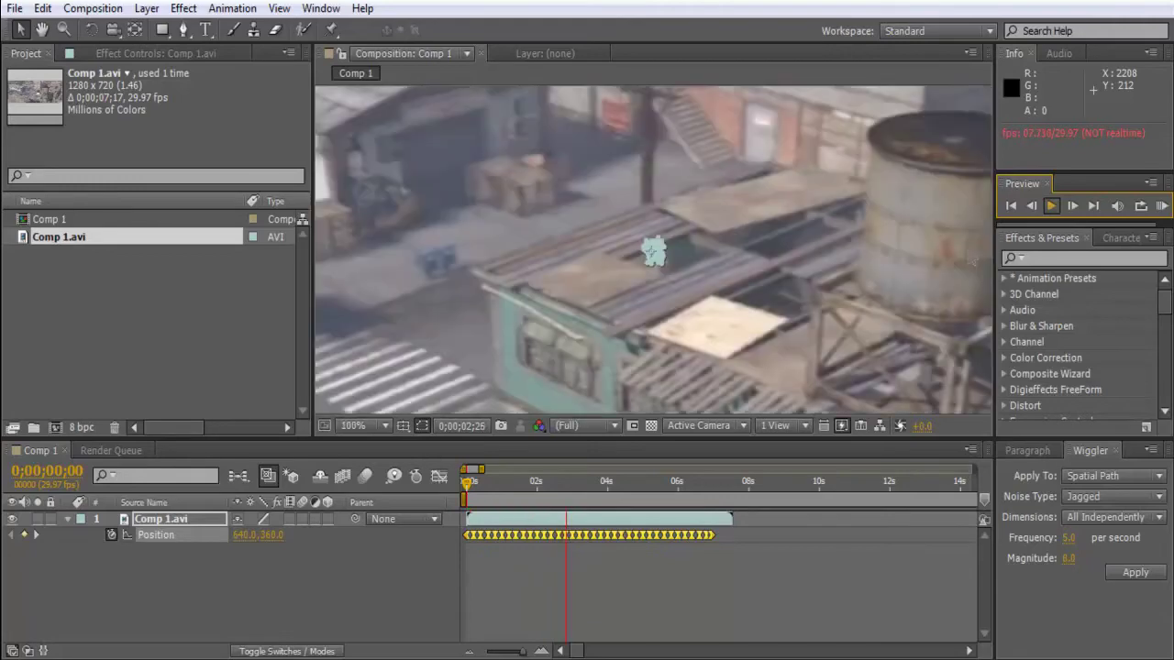
{"action": "key", "text": "shift+slash"}
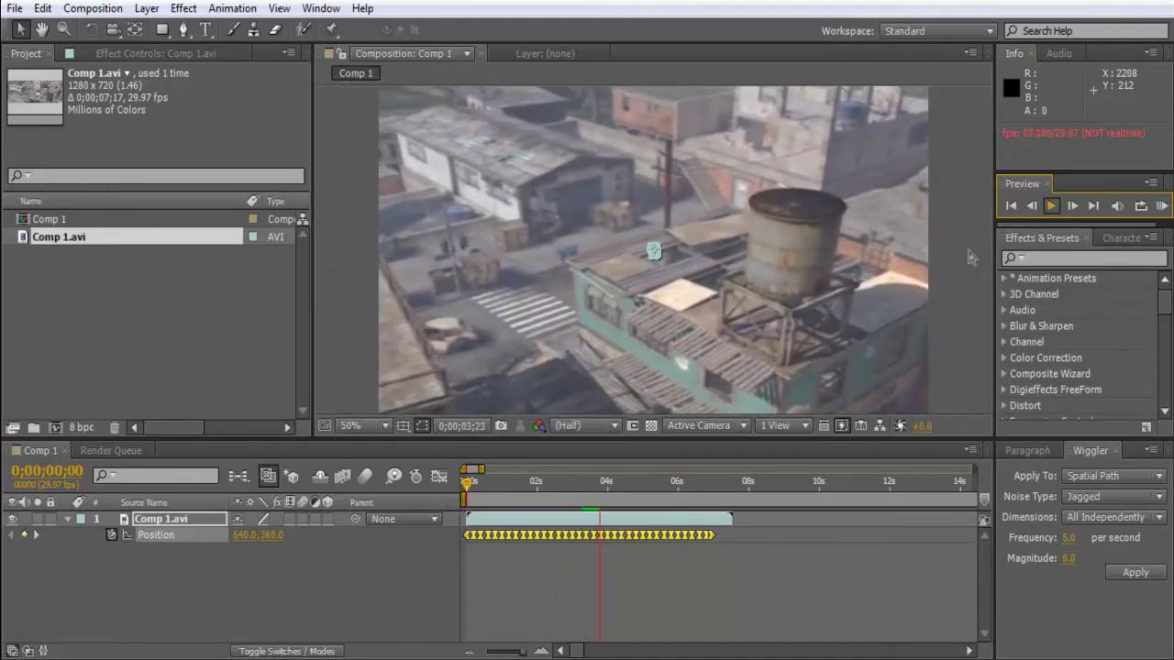
{"action": "left_click", "coordinate": [1053, 207]}
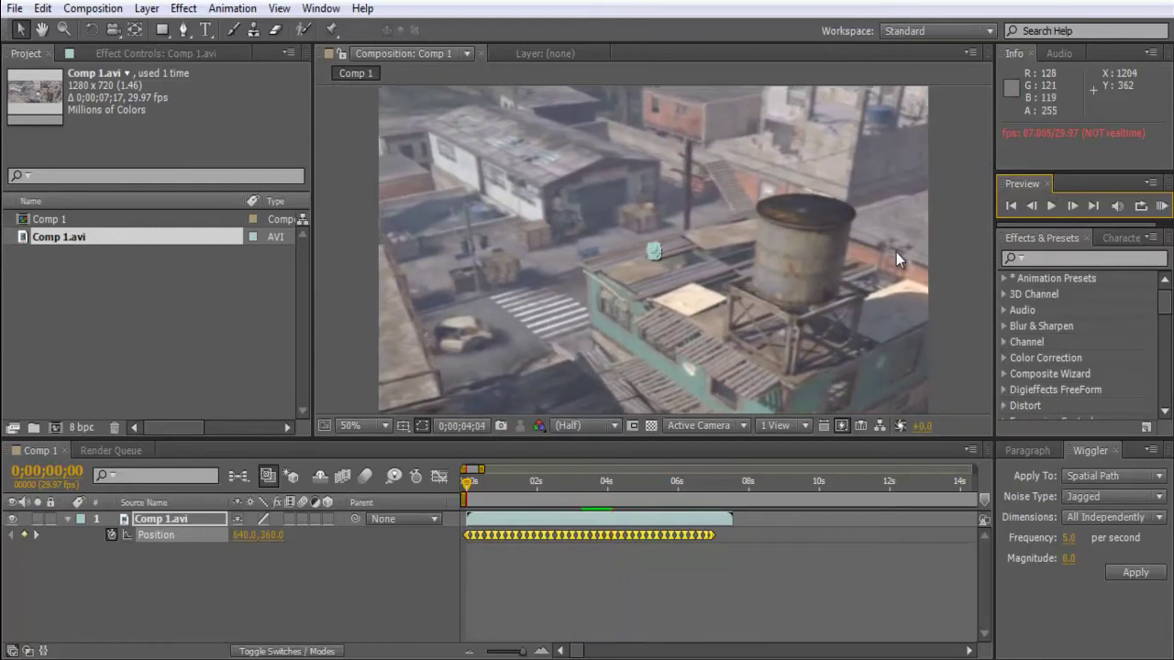
{"action": "key", "text": "comma"}
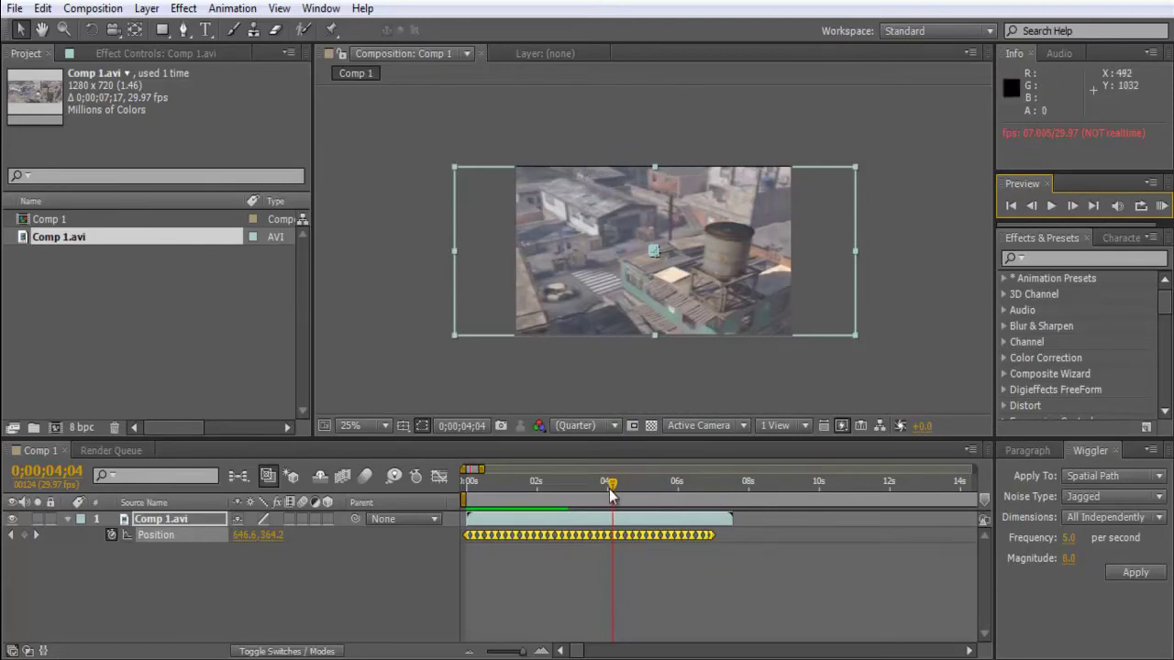
{"action": "left_click_drag", "start_coordinate": [611, 496], "coordinate": [421, 487]}
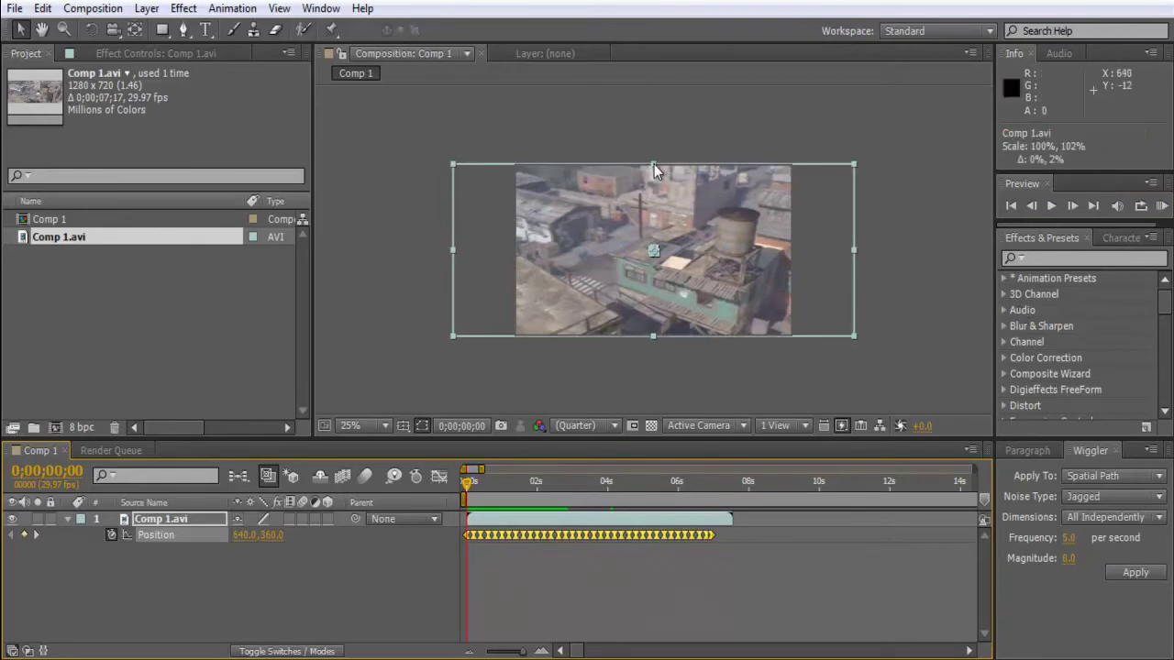
- Stretch the layer vertically to 104% and preview the first four seconds to 04;05
{"action": "left_click_drag", "start_coordinate": [654, 165], "coordinate": [654, 163]}
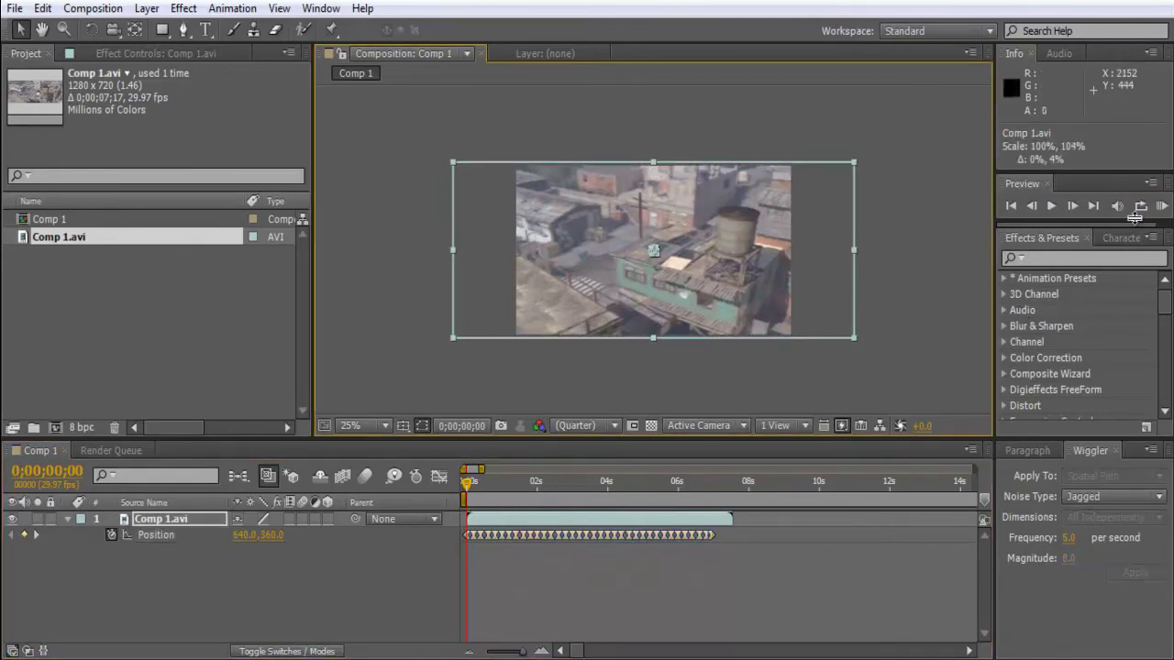
{"action": "left_click", "coordinate": [1055, 208]}
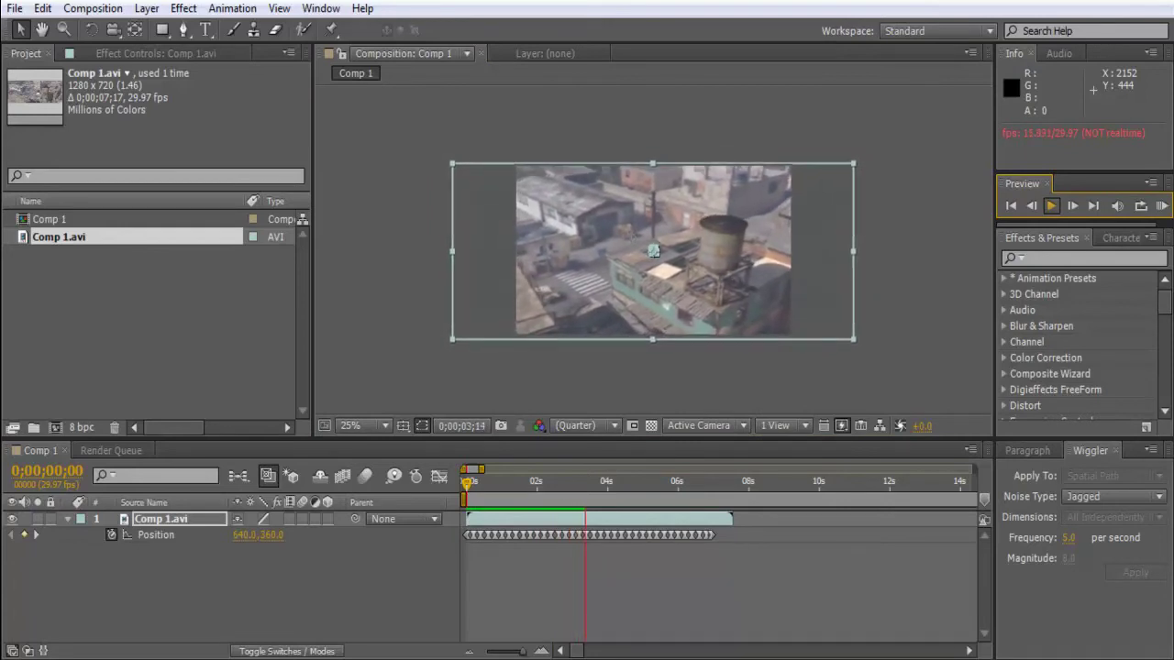
{"action": "left_click", "coordinate": [1052, 206]}
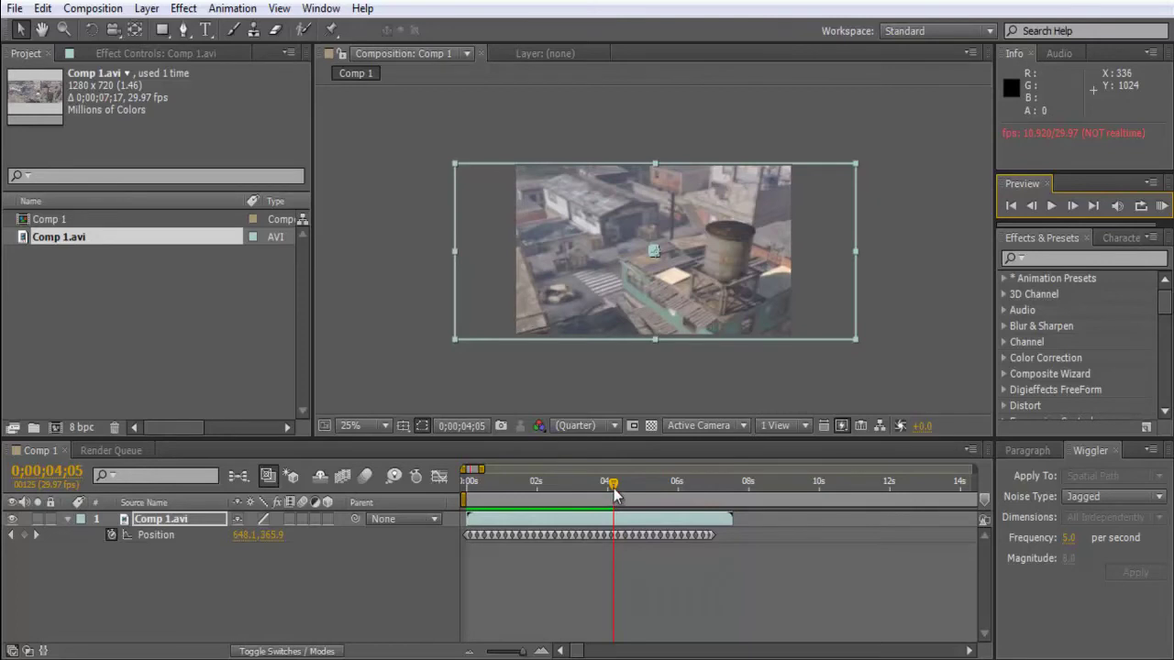
{"action": "left_click_drag", "start_coordinate": [615, 486], "coordinate": [467, 484]}
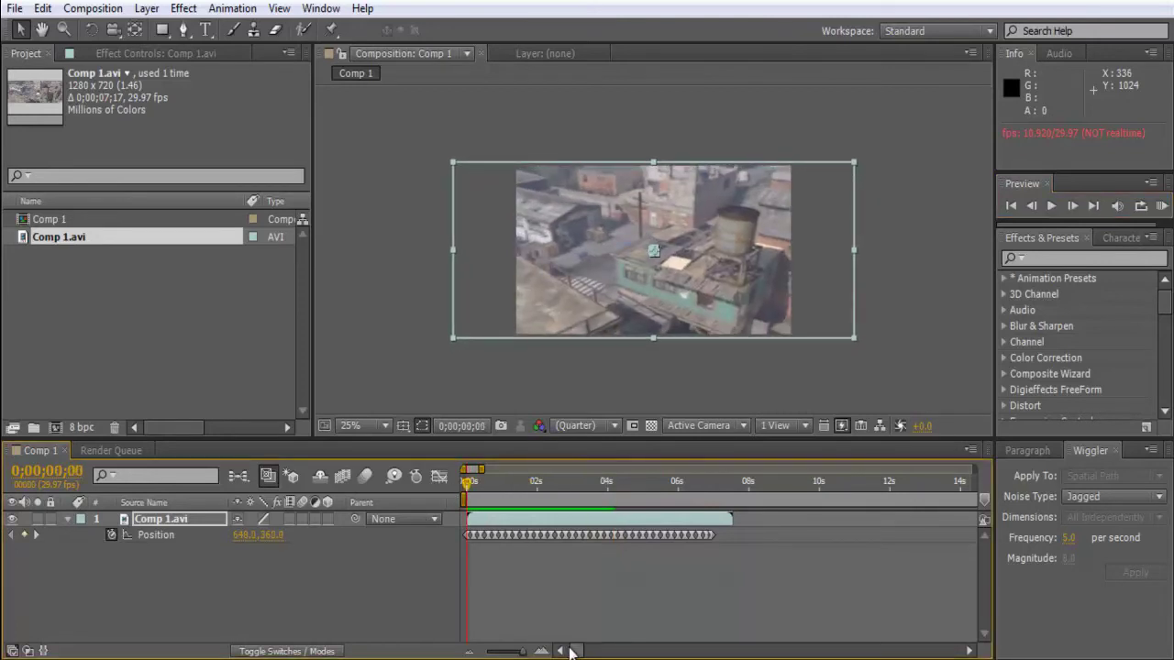
- Pull the work area end back to 0;00;07;18 at the clip's end and select the Comp 1.avi layer
{"action": "left_click_drag", "start_coordinate": [522, 651], "coordinate": [493, 652]}
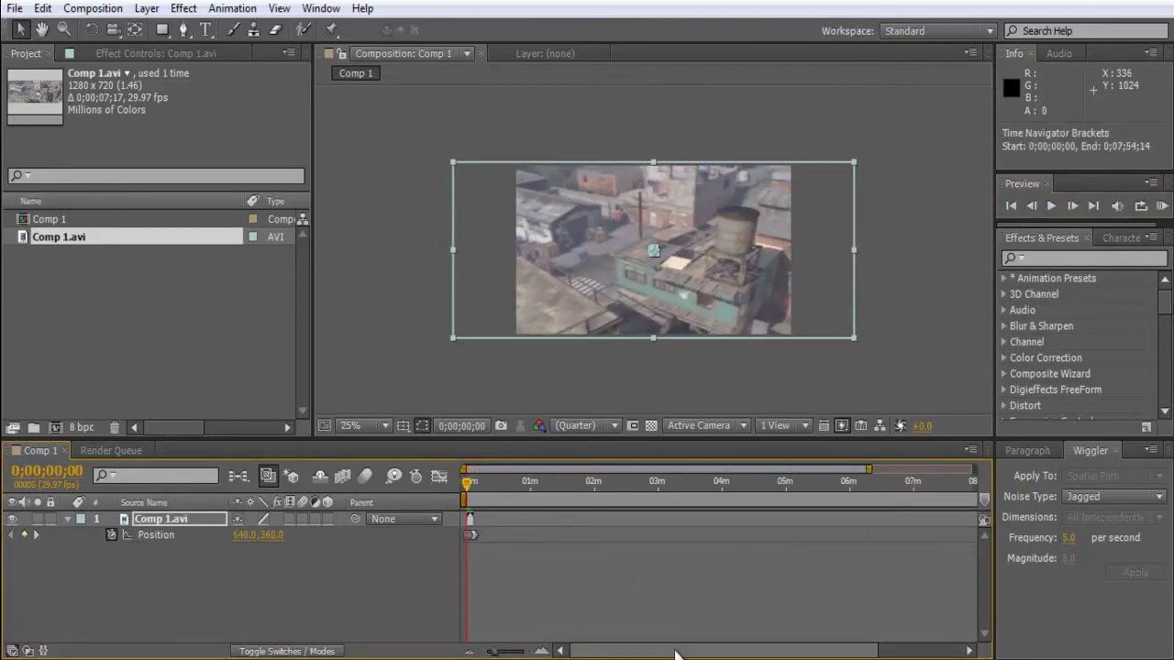
{"action": "left_click_drag", "start_coordinate": [675, 653], "coordinate": [759, 651]}
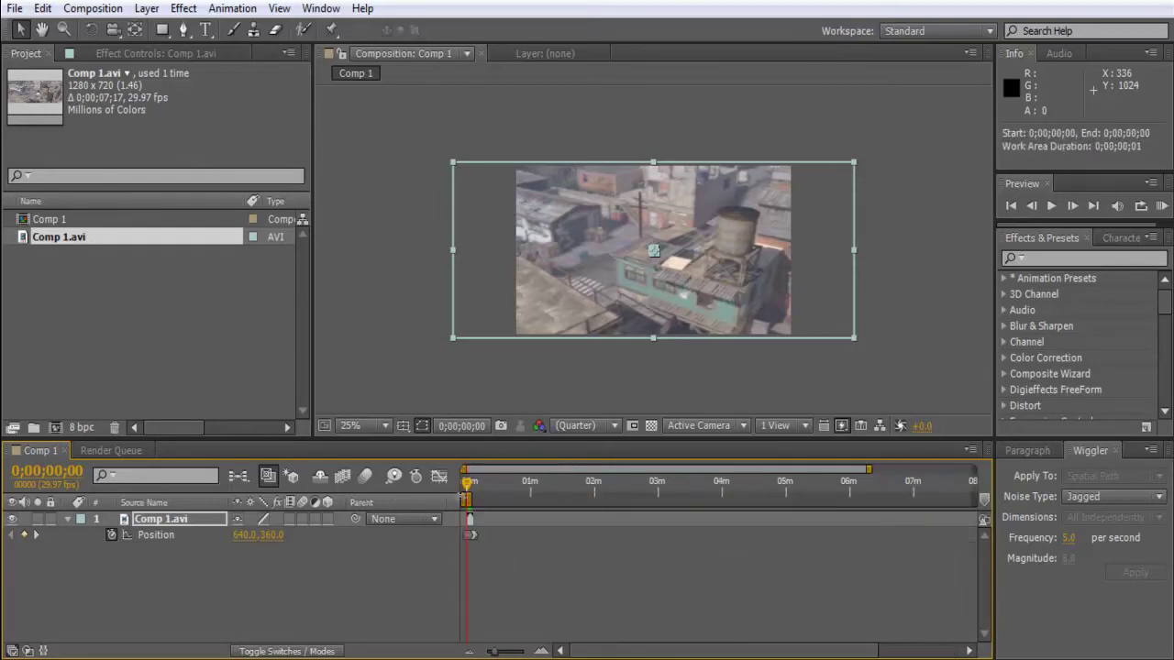
{"action": "left_click_drag", "start_coordinate": [468, 499], "coordinate": [484, 499]}
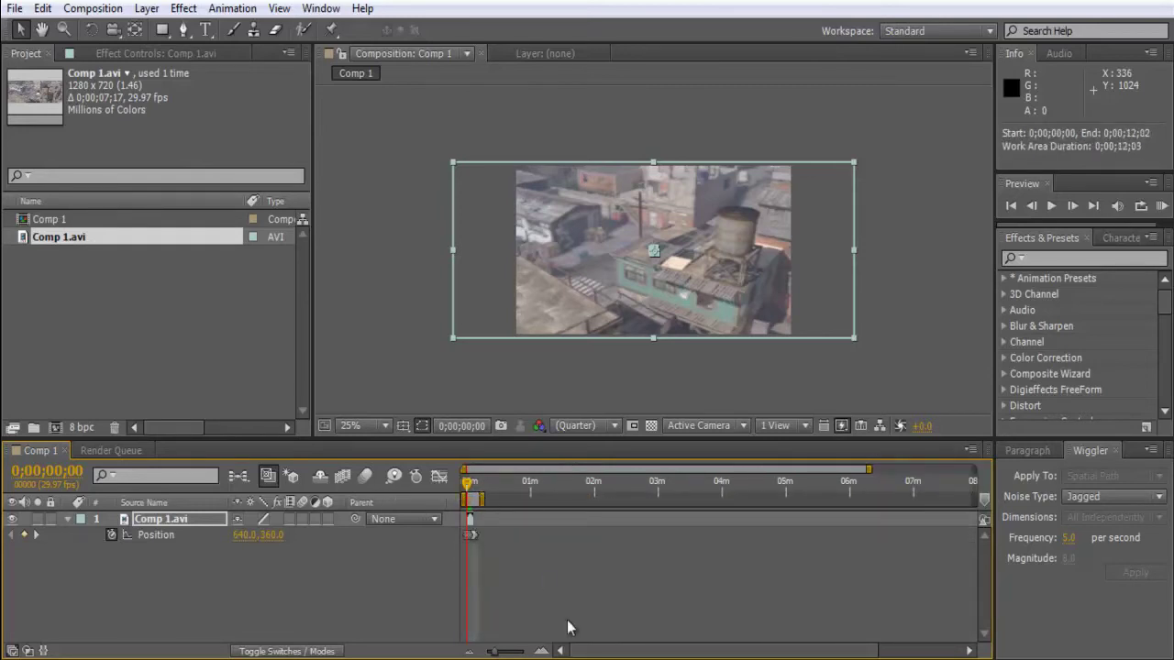
{"action": "left_click_drag", "start_coordinate": [492, 653], "coordinate": [523, 653]}
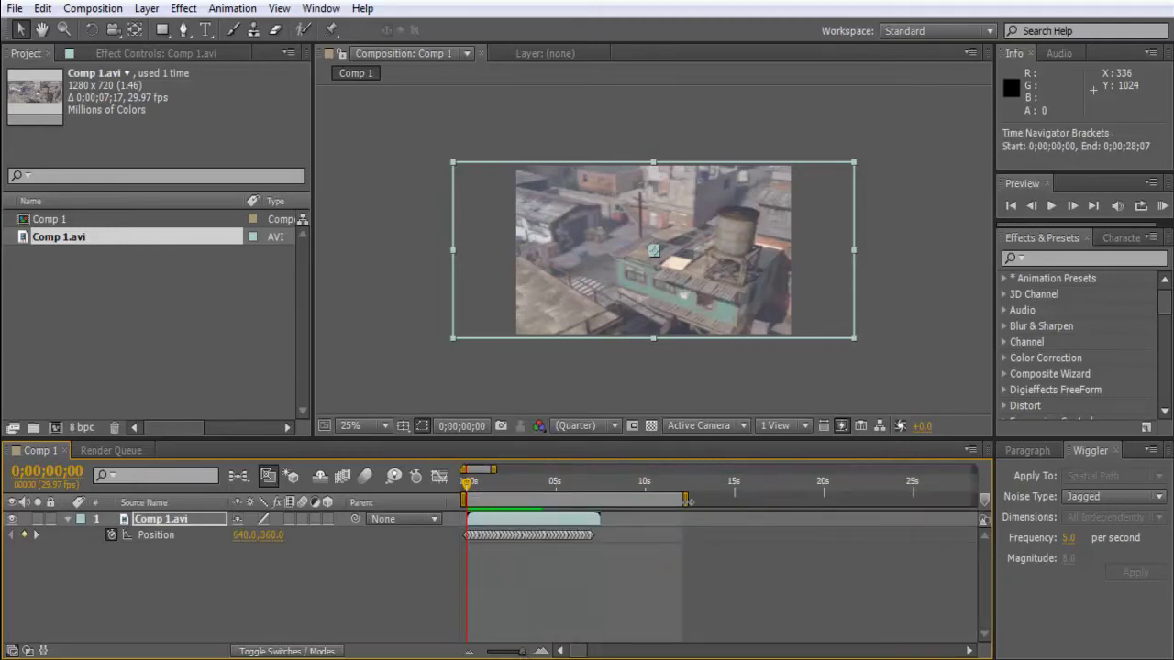
{"action": "left_click_drag", "start_coordinate": [688, 500], "coordinate": [608, 500]}
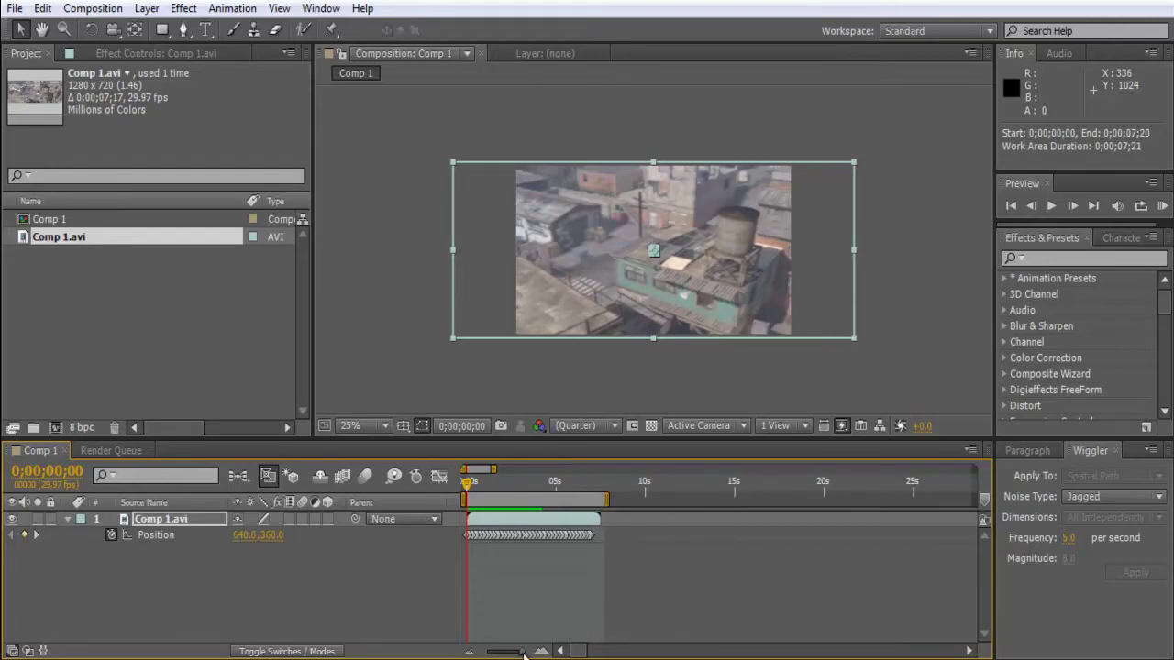
{"action": "left_click_drag", "start_coordinate": [522, 653], "coordinate": [524, 654]}
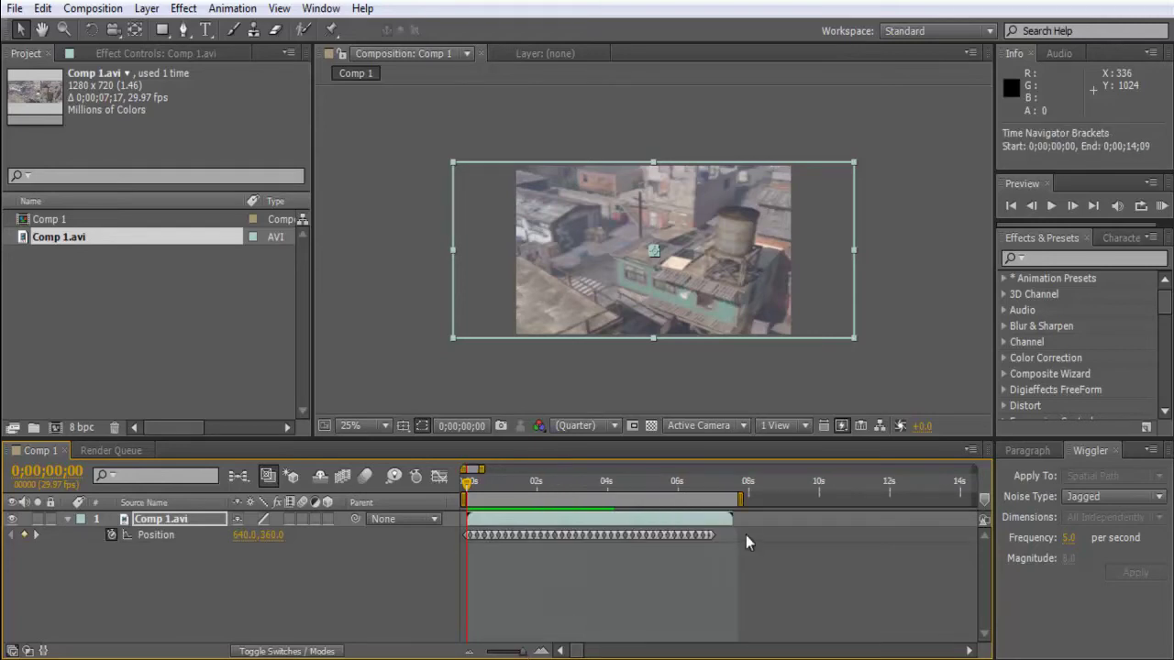
{"action": "left_click_drag", "start_coordinate": [741, 500], "coordinate": [739, 499]}
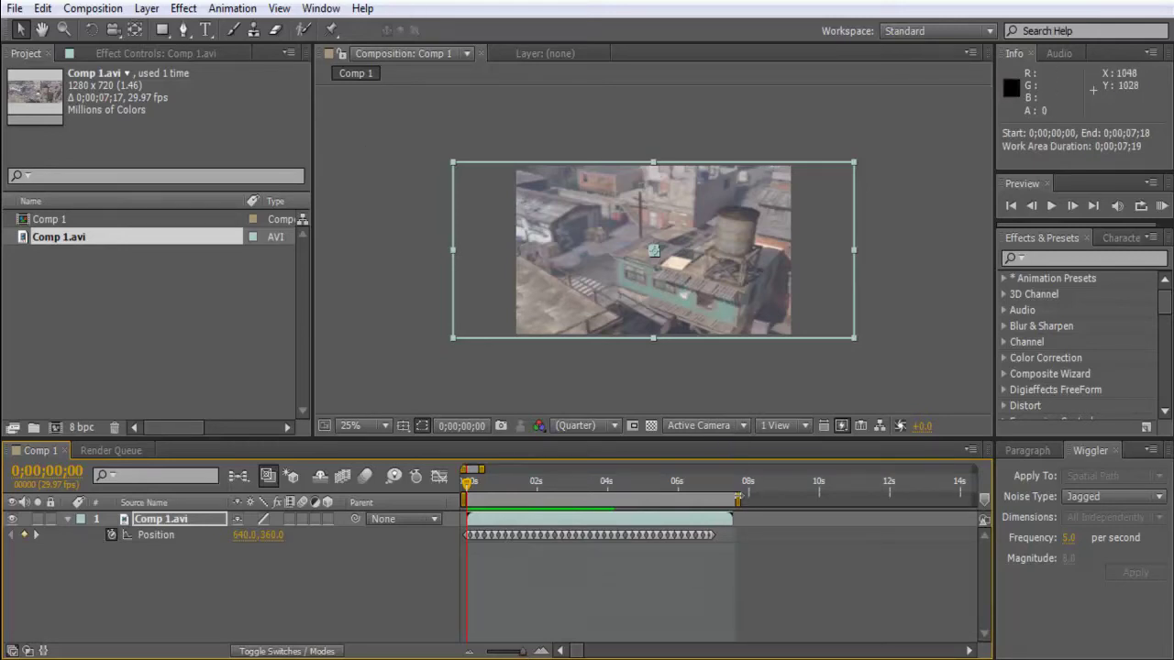
{"action": "left_click_drag", "start_coordinate": [739, 499], "coordinate": [728, 520]}
{"action": "left_click", "coordinate": [730, 519]}
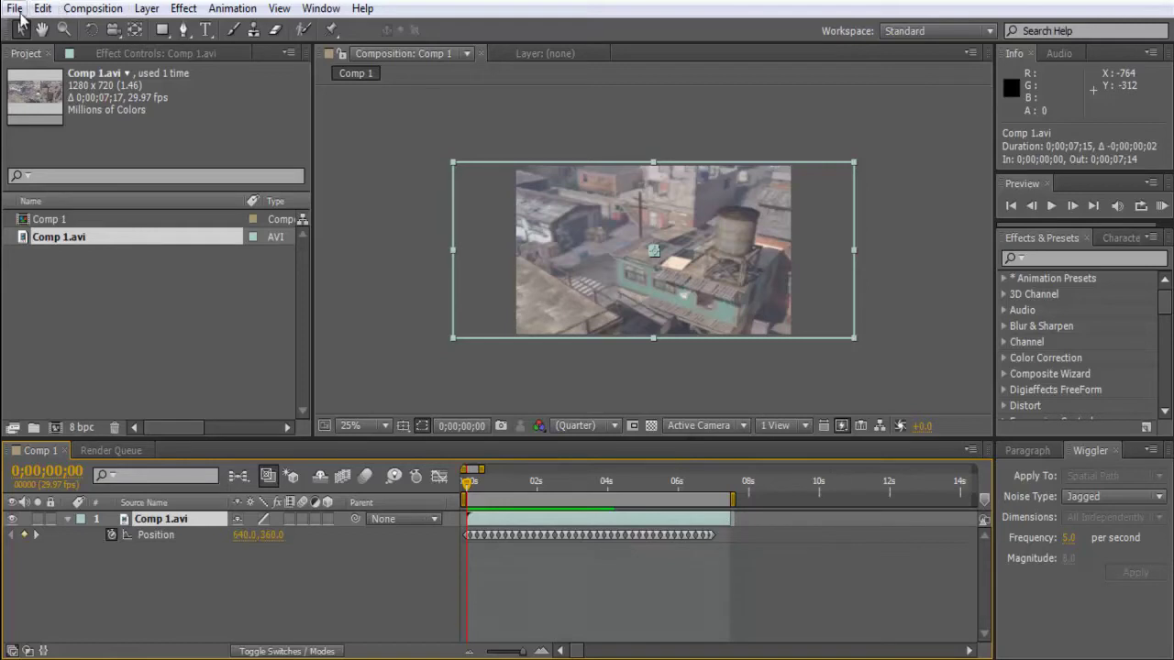
- Add Comp 1 to the Render Queue with output format AVI and codec None
{"action": "left_click", "coordinate": [93, 8]}
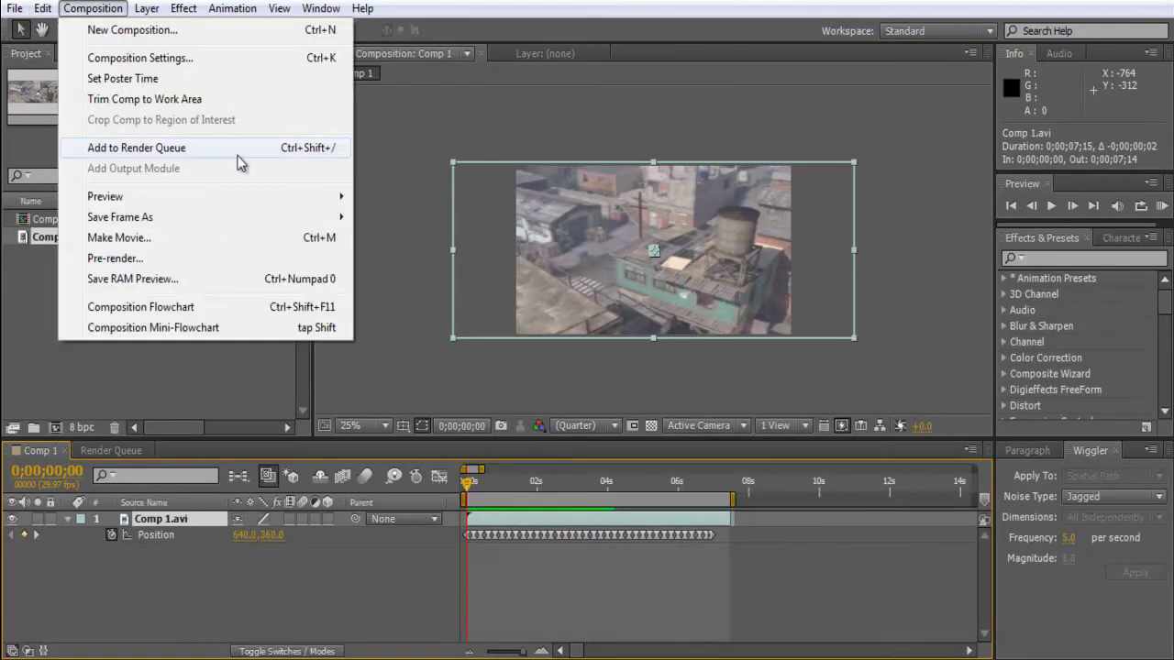
{"action": "left_click", "coordinate": [241, 149]}
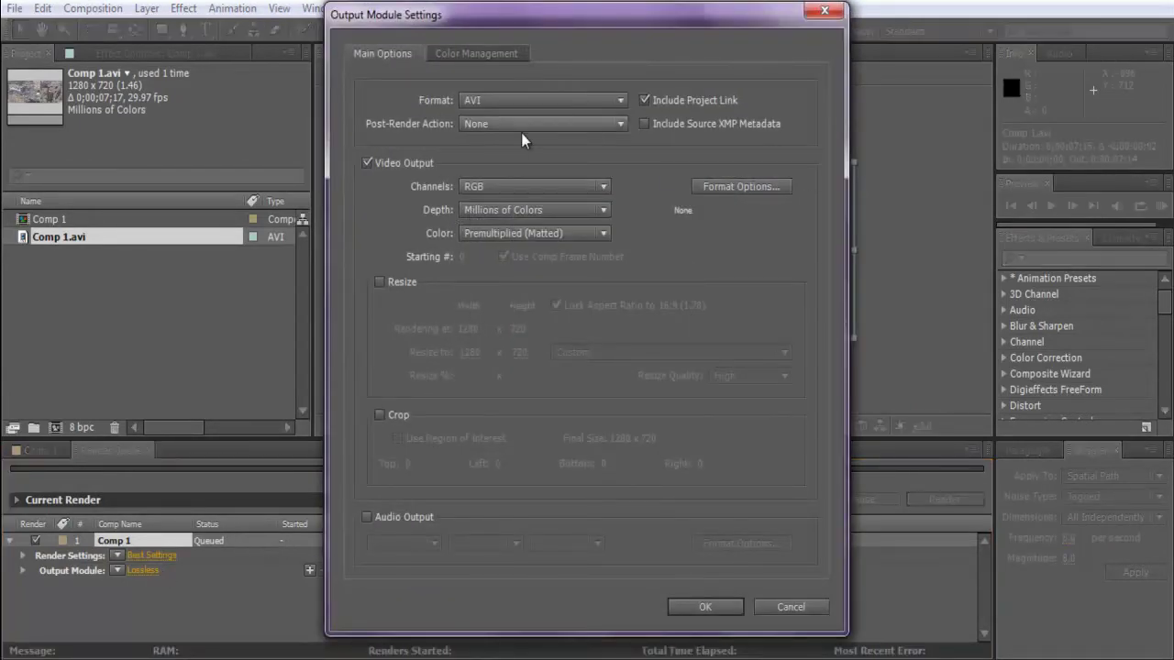
{"action": "left_click", "coordinate": [555, 97]}
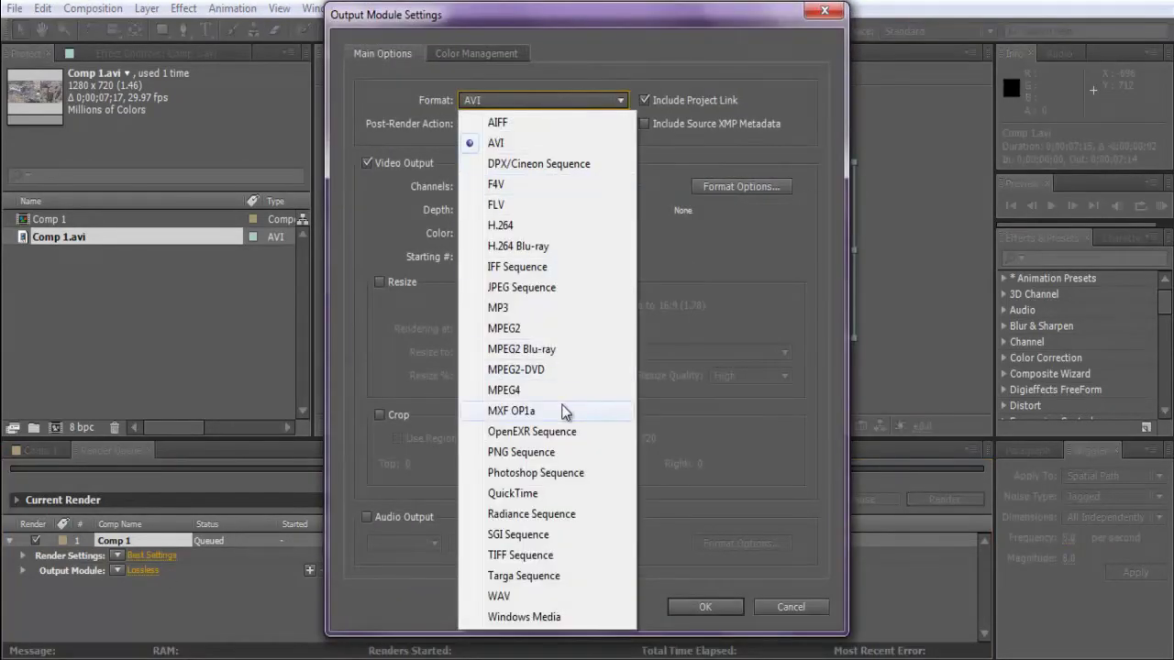
{"action": "left_click", "coordinate": [528, 496]}
{"action": "left_click", "coordinate": [621, 102]}
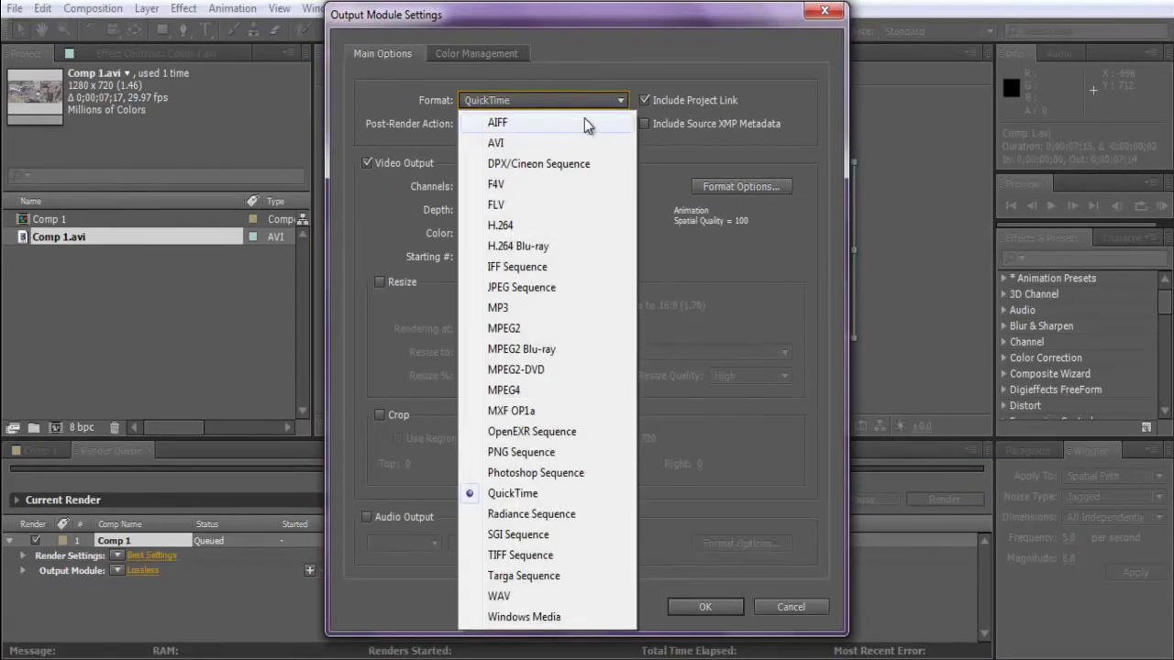
{"action": "left_click", "coordinate": [567, 144]}
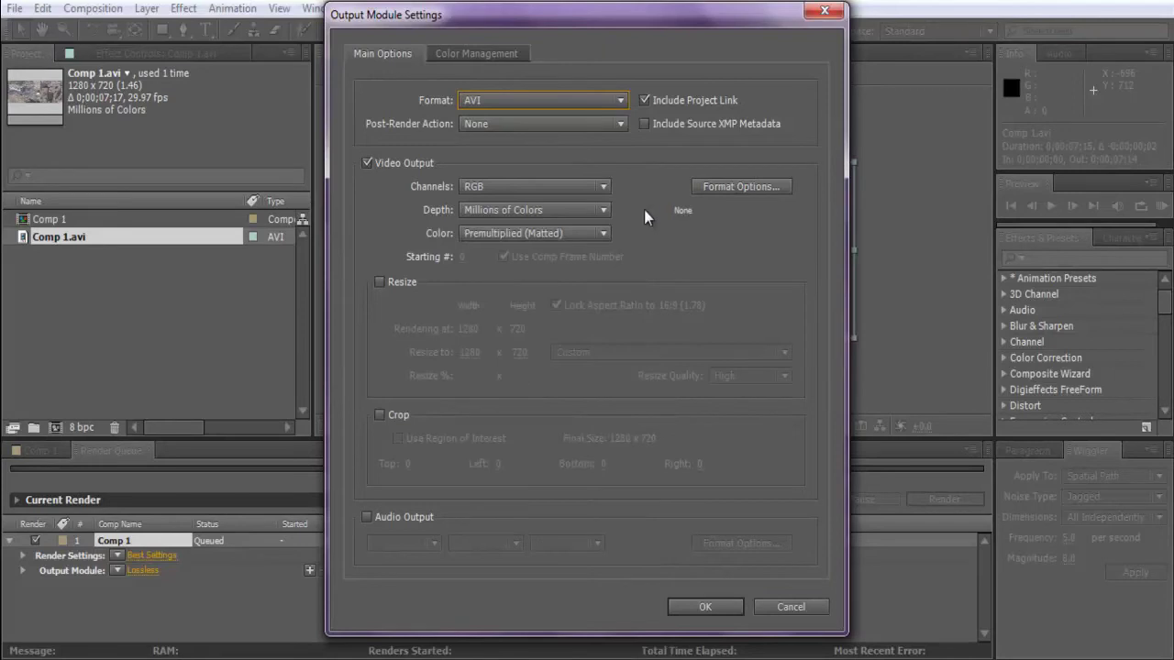
{"action": "left_click", "coordinate": [731, 190]}
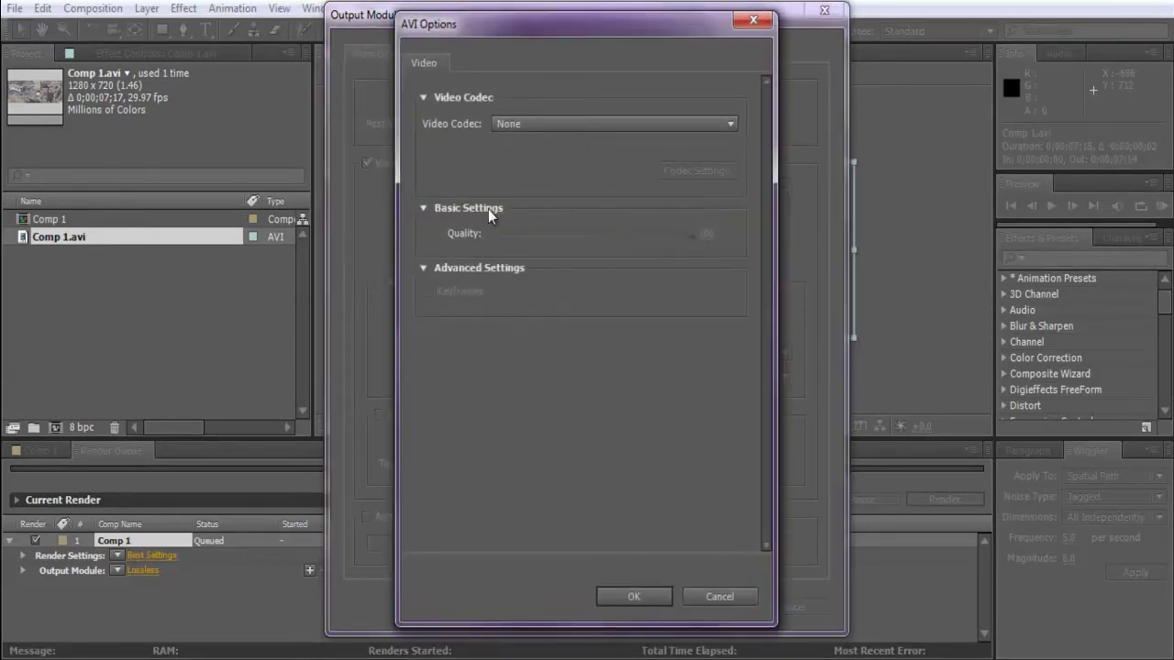
{"action": "left_click", "coordinate": [750, 20]}
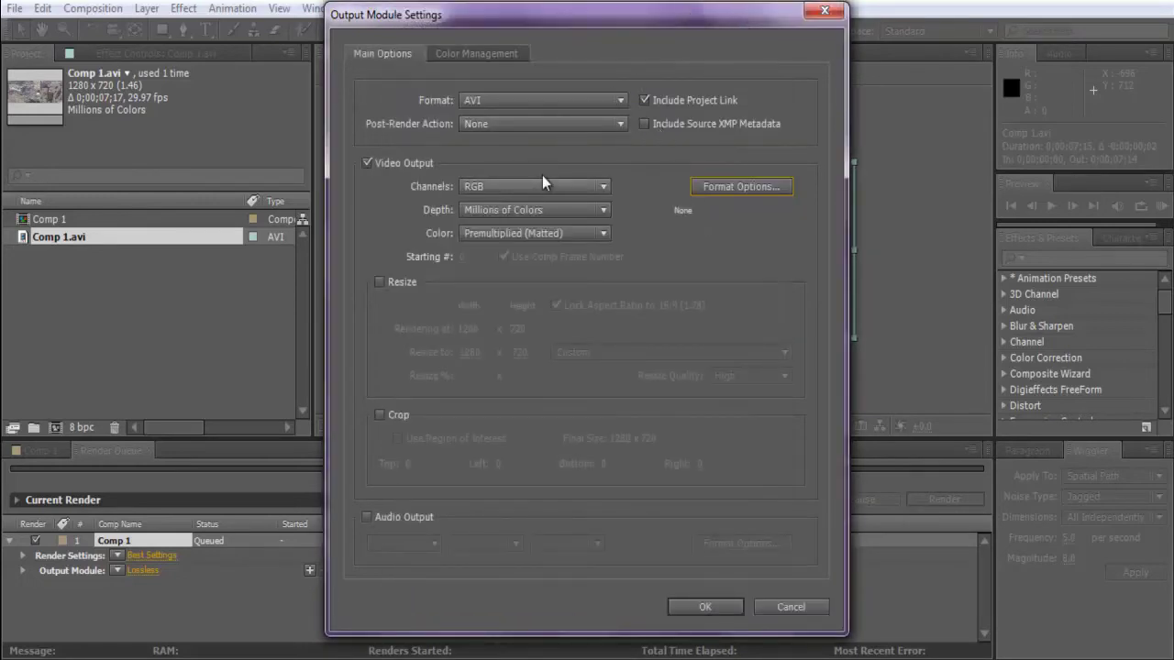
- Leave Audio Output unchecked and confirm the AVI output module settings
{"action": "left_click", "coordinate": [367, 519]}
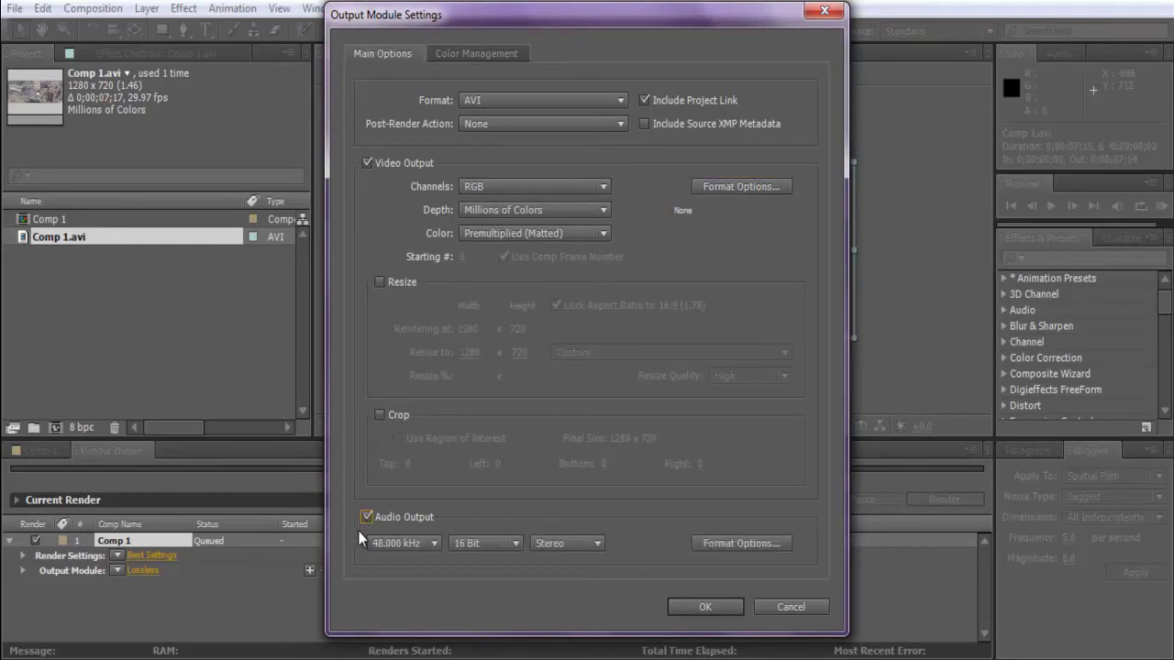
{"action": "left_click", "coordinate": [366, 518]}
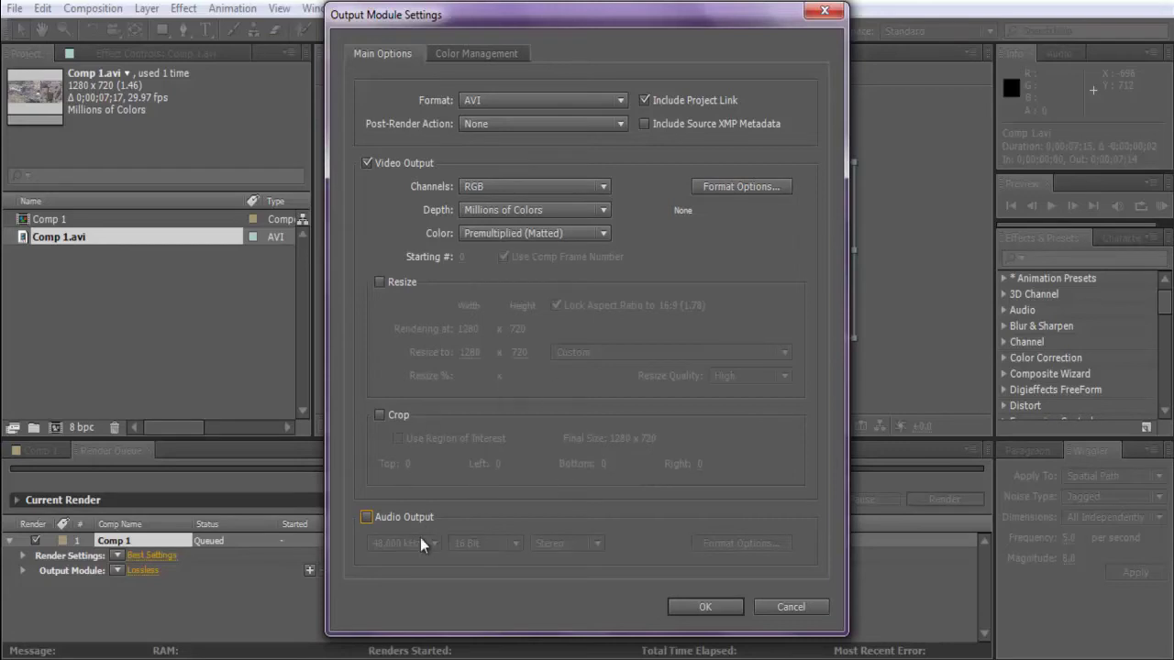
{"action": "left_click", "coordinate": [367, 519]}
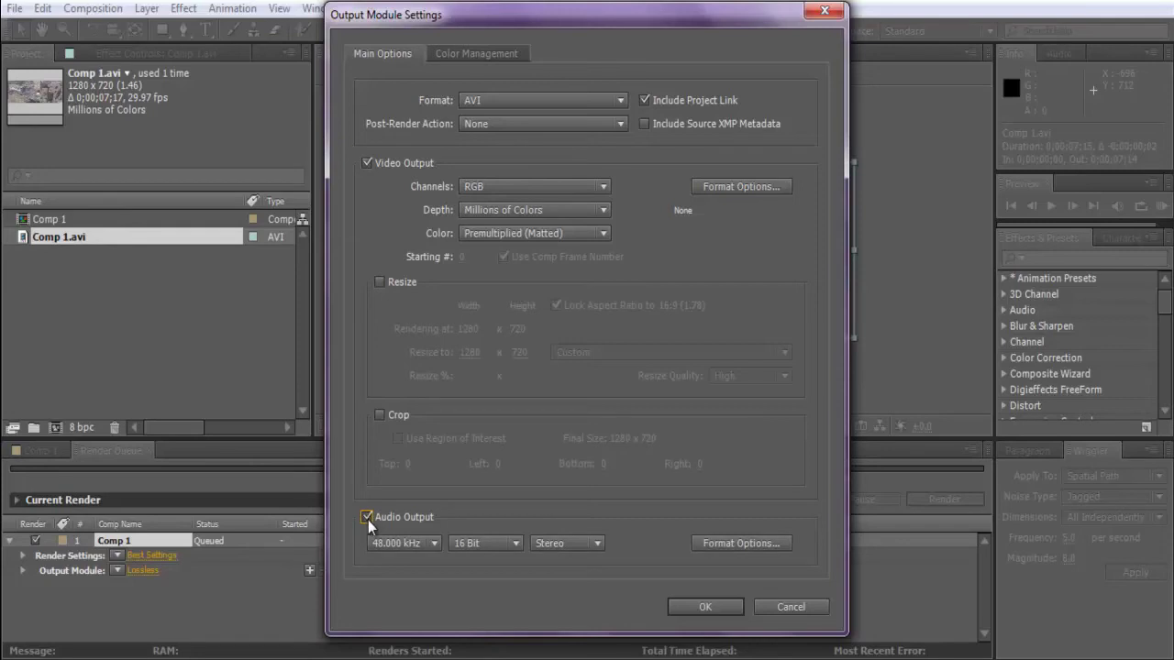
{"action": "left_click", "coordinate": [367, 518]}
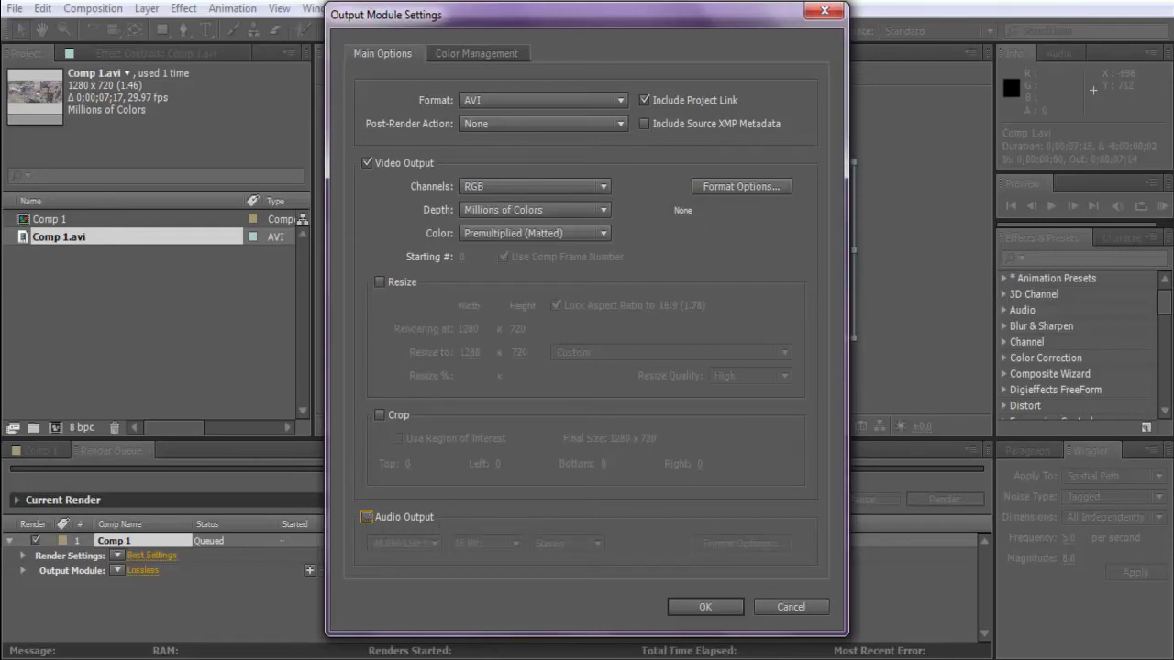
{"action": "left_click", "coordinate": [694, 606]}
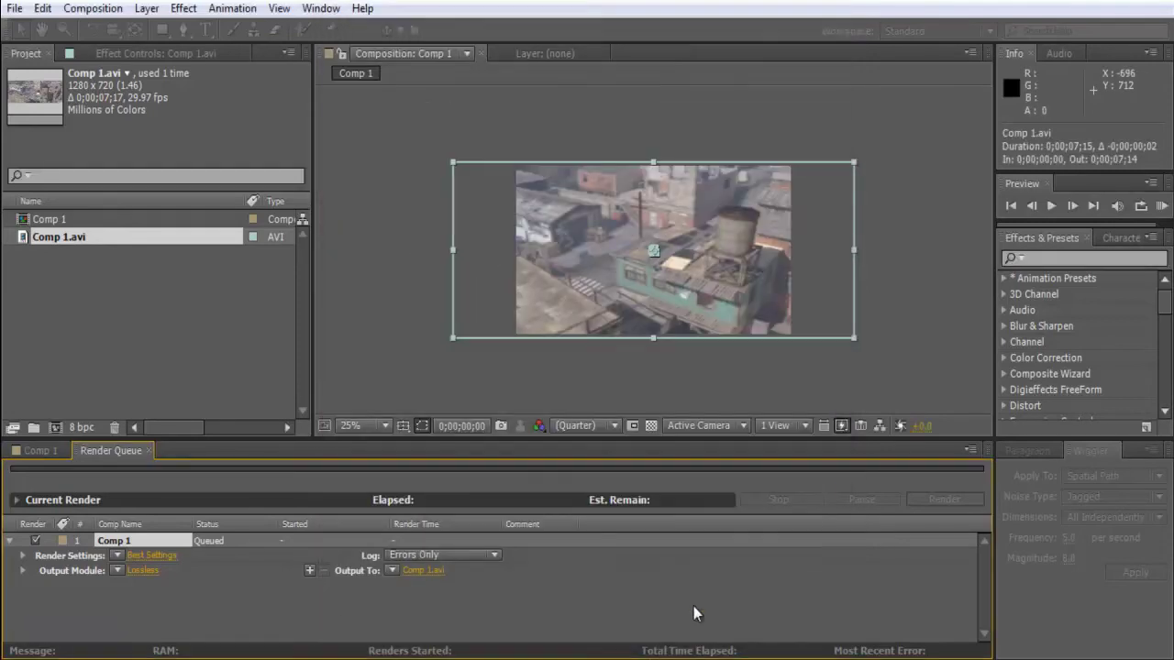
- Set the render output to the Desktop with the file name Wiggler test.avi
{"action": "left_click", "coordinate": [426, 569]}
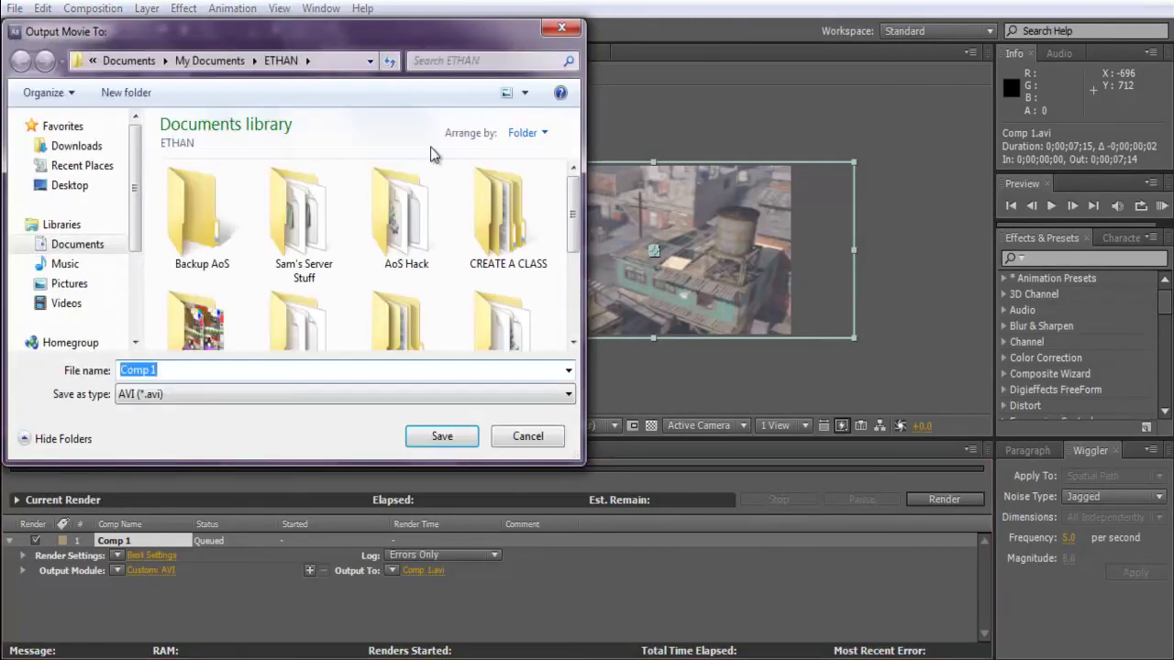
{"action": "left_click", "coordinate": [73, 185]}
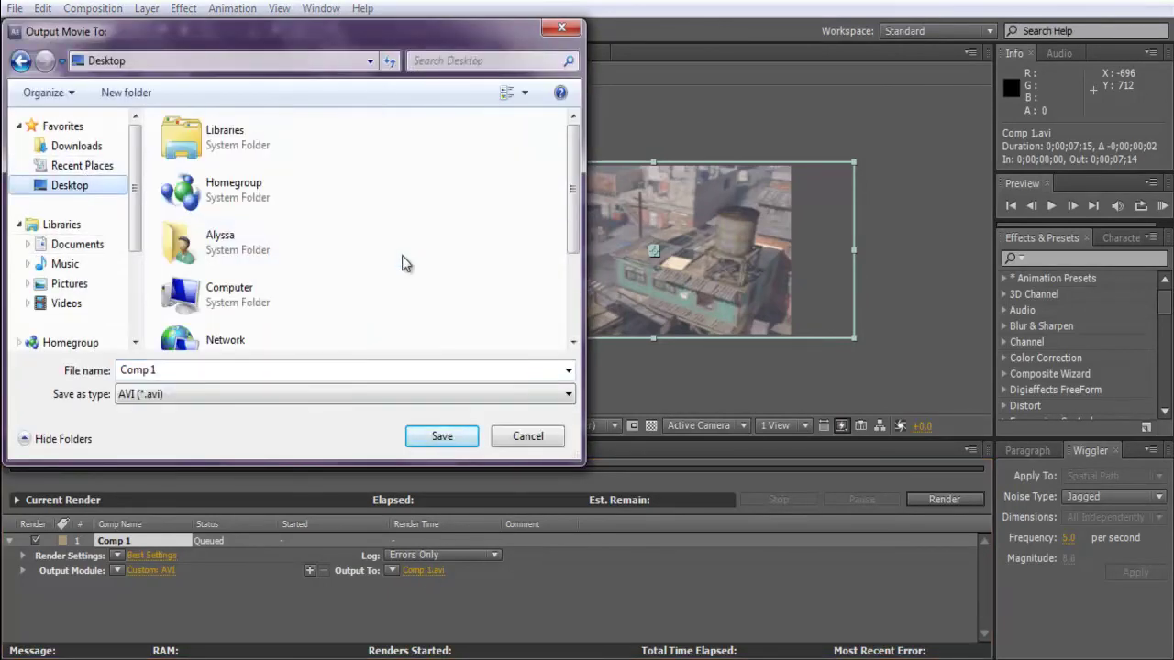
{"action": "scroll", "coordinate": [404, 248], "scroll_direction": "down", "scroll_amount": 1}
{"action": "left_click", "coordinate": [264, 371]}
{"action": "key", "text": "BackSpace"}
{"action": "key", "text": "BackSpace"}
{"action": "key", "text": "BackSpace"}
{"action": "key", "text": "BackSpace"}
{"action": "key", "text": "BackSpace"}
{"action": "key", "text": "BackSpace"}
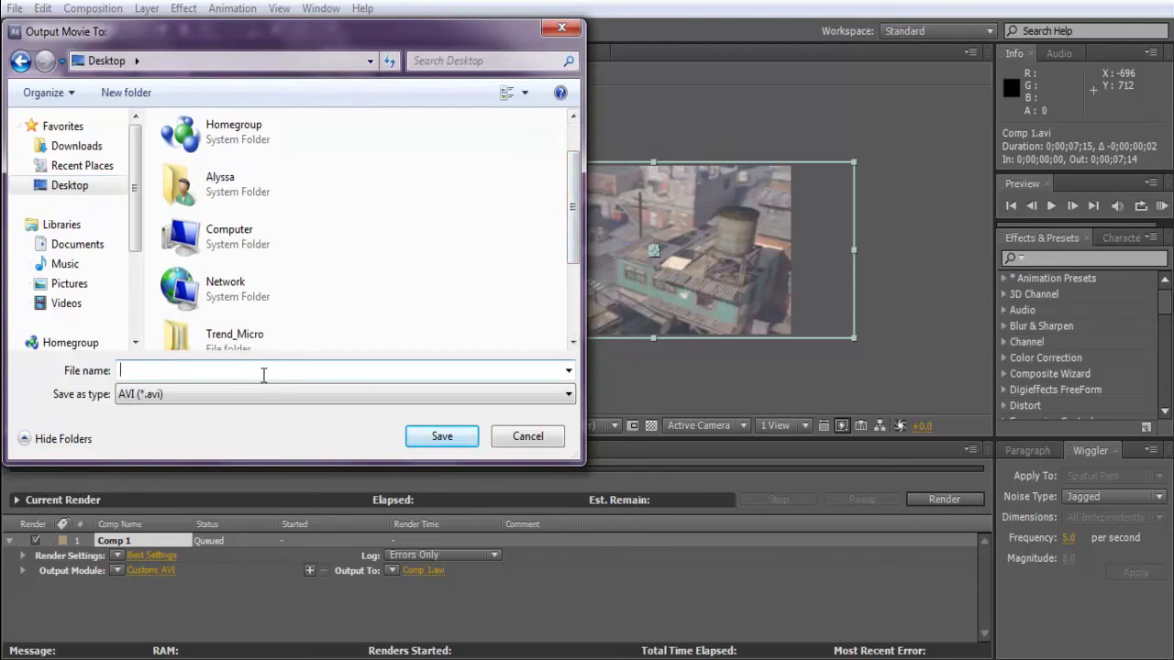
{"action": "type", "text": "Cinematg"}
{"action": "key", "text": "BackSpace"}
{"action": "key", "text": "BackSpace"}
{"action": "key", "text": "BackSpace"}
{"action": "key", "text": "BackSpace"}
{"action": "key", "text": "BackSpace"}
{"action": "key", "text": "BackSpace"}
{"action": "key", "text": "BackSpace"}
{"action": "key", "text": "BackSpace"}
{"action": "type", "text": "Wiggler test"}
{"action": "left_click", "coordinate": [434, 444]}
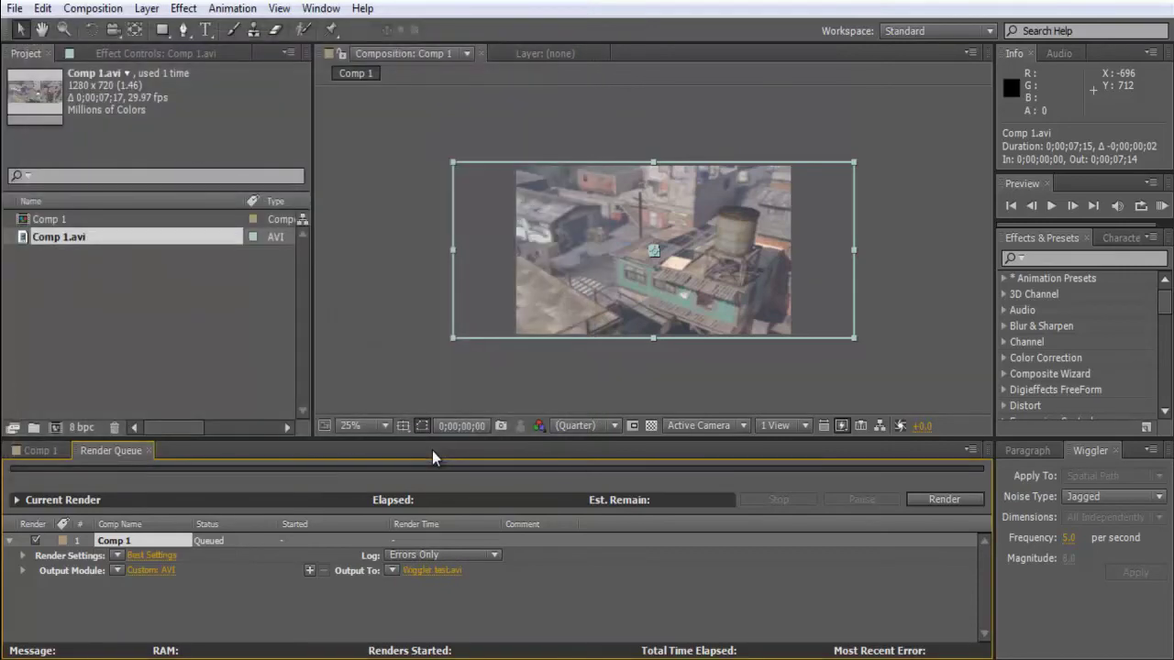
- Render Comp 1 to the Wiggler test AVI, then start playing it in Windows Media Player
{"action": "left_click", "coordinate": [943, 499]}
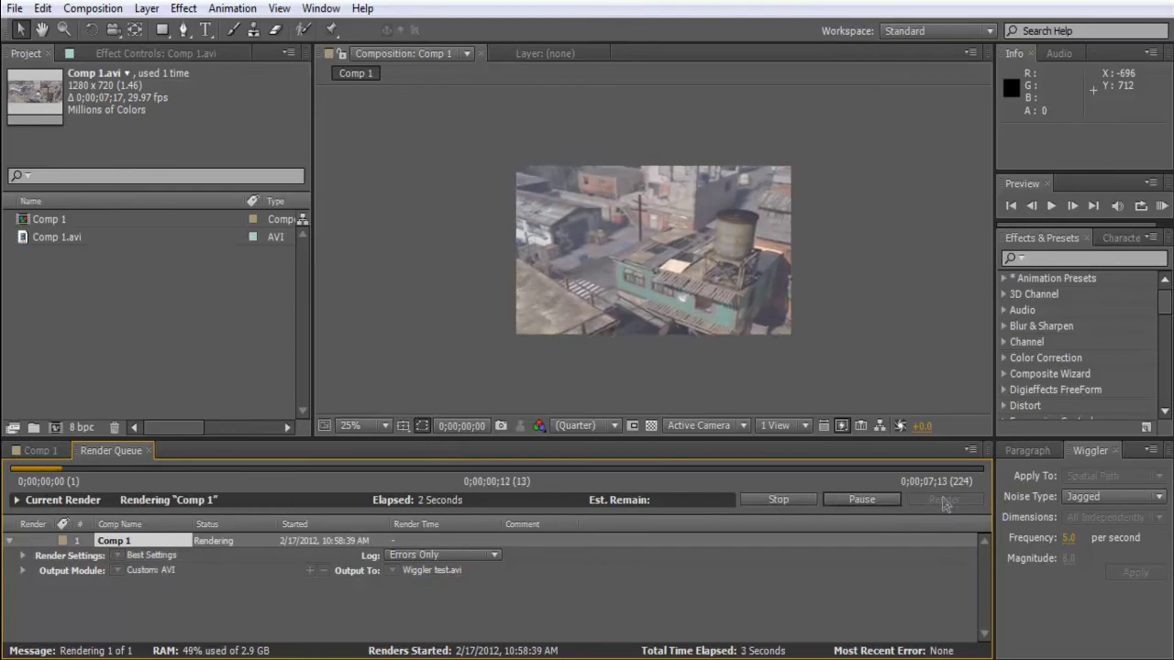
{"action": "left_click", "coordinate": [331, 659]}
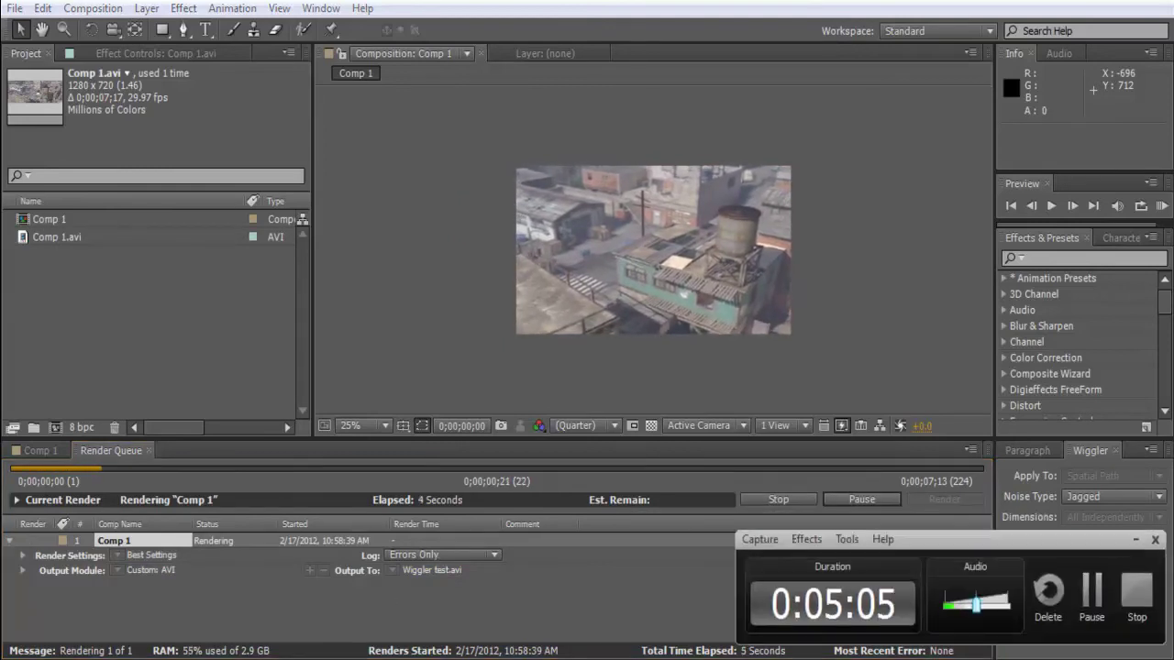
{"action": "left_click", "coordinate": [1096, 596]}
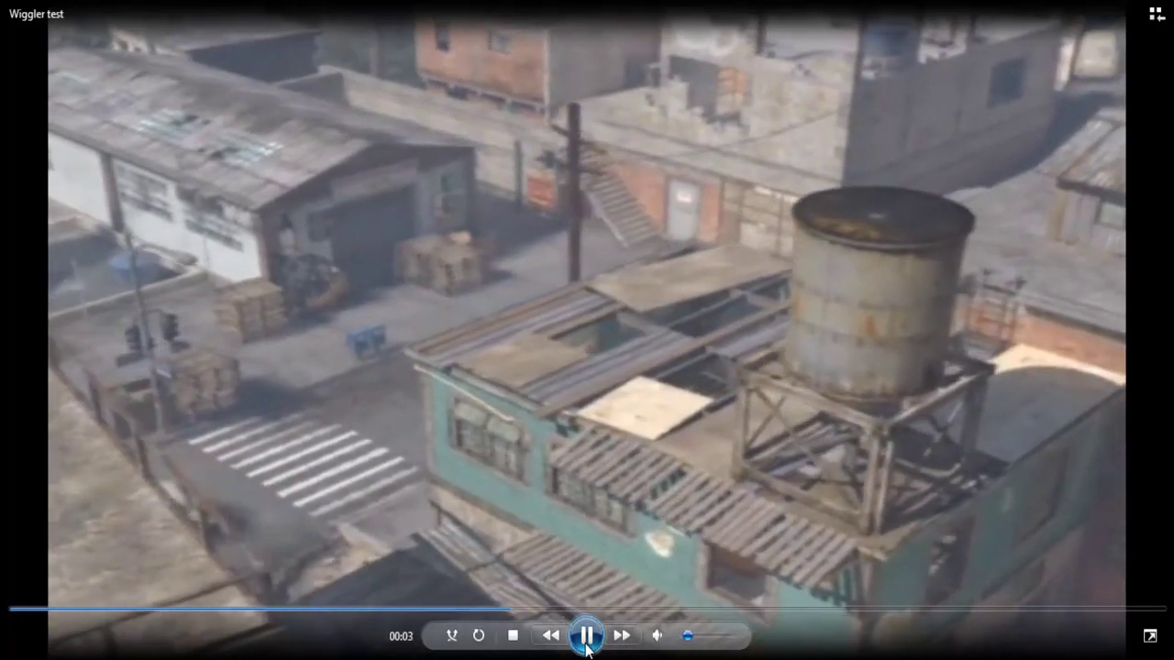
- Pause the Wiggler test video about three seconds in, on the shaking rooftop cityscape
{"action": "left_click", "coordinate": [587, 645]}
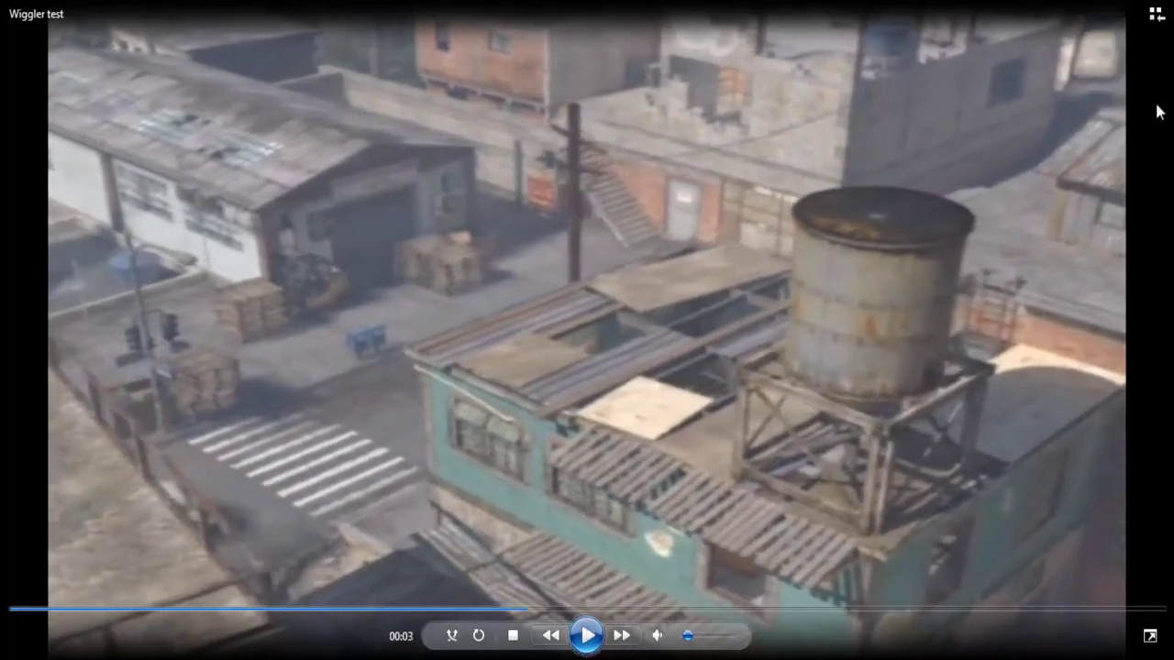